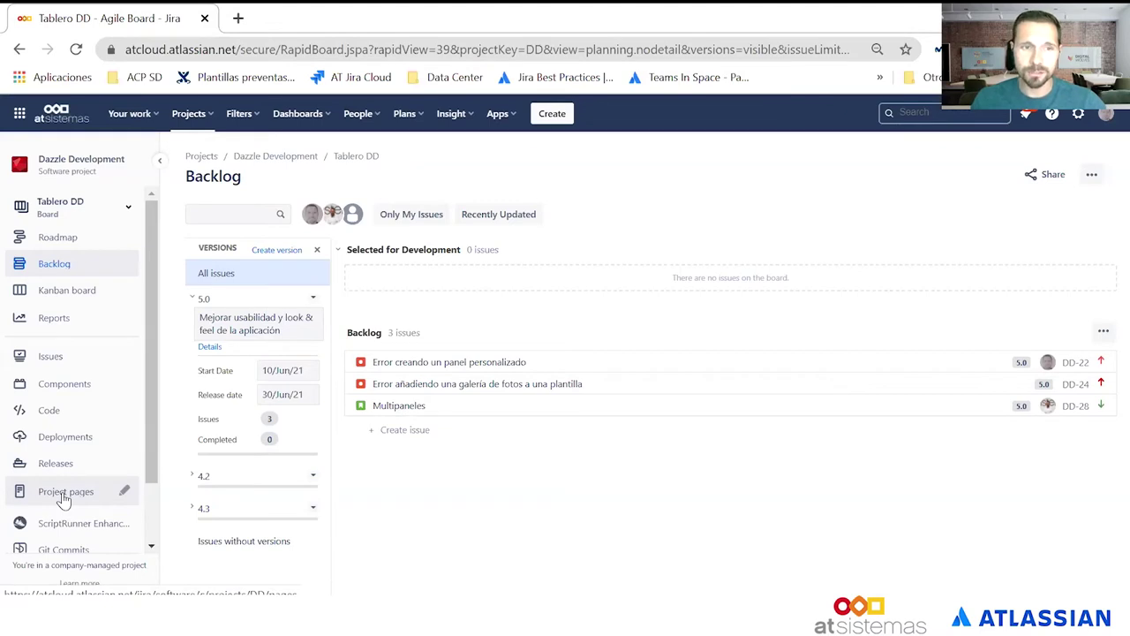
Open the Release 5.0 page under Versiones y requisitos in the project pages and collapse its space sidebar.
{"action": "middle_click", "coordinate": [64, 496]}
{"action": "left_click", "coordinate": [298, 24]}
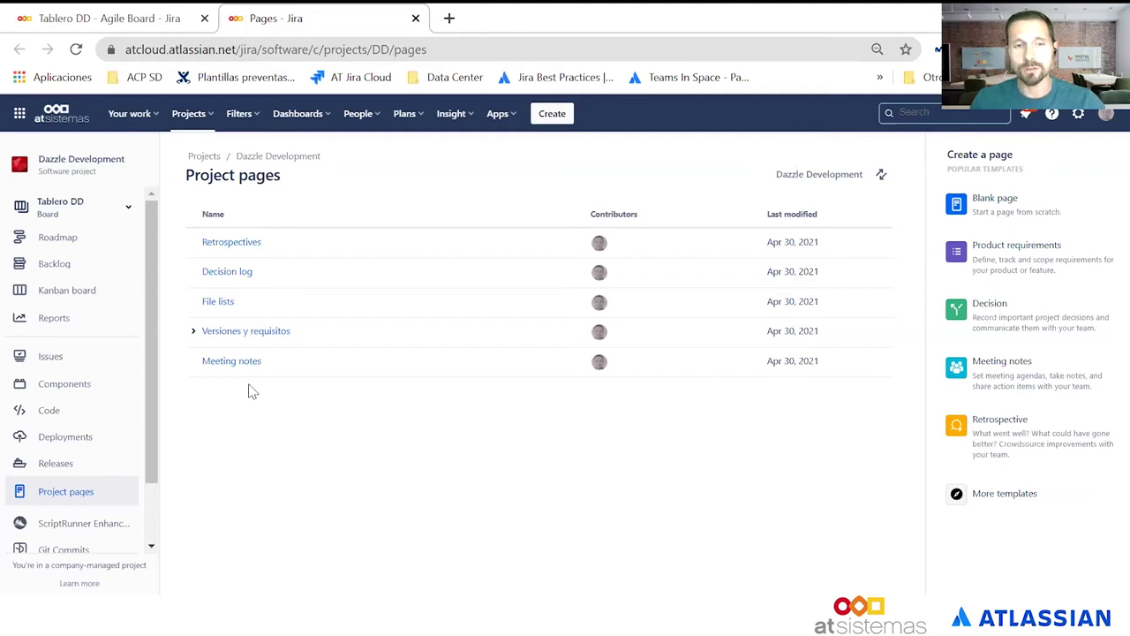
{"action": "left_click", "coordinate": [191, 335]}
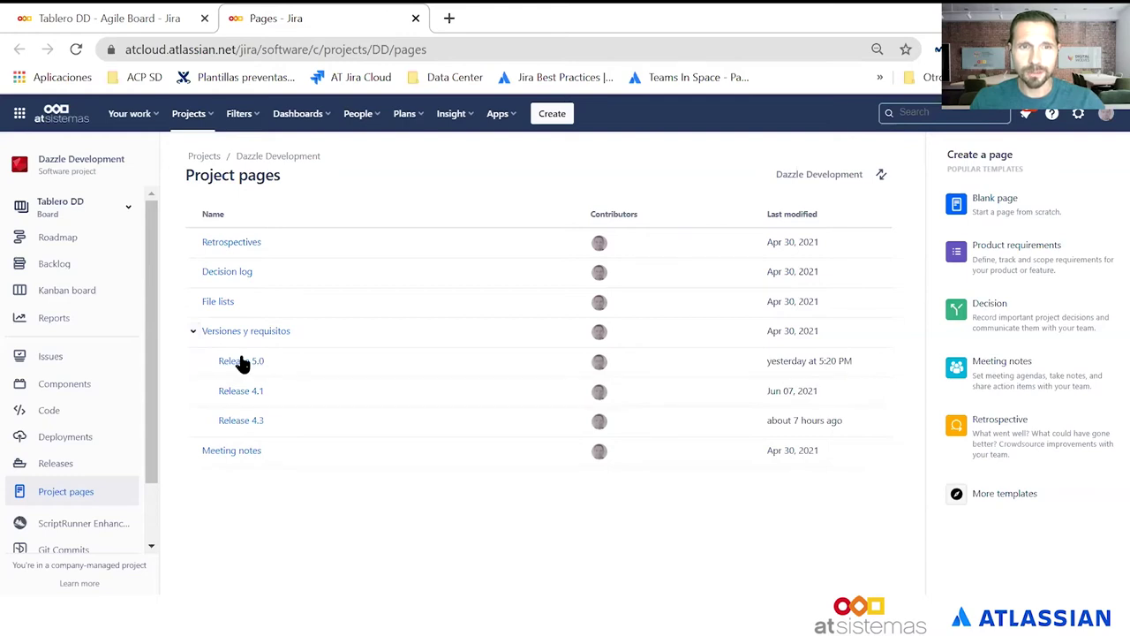
{"action": "left_click", "coordinate": [242, 363]}
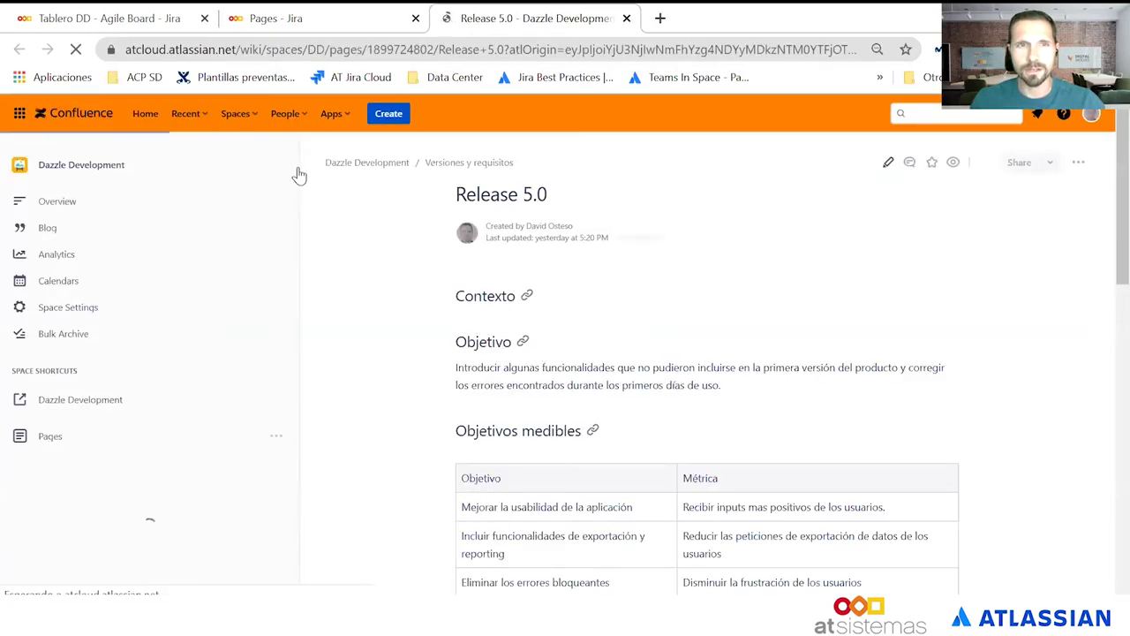
{"action": "left_click", "coordinate": [299, 167]}
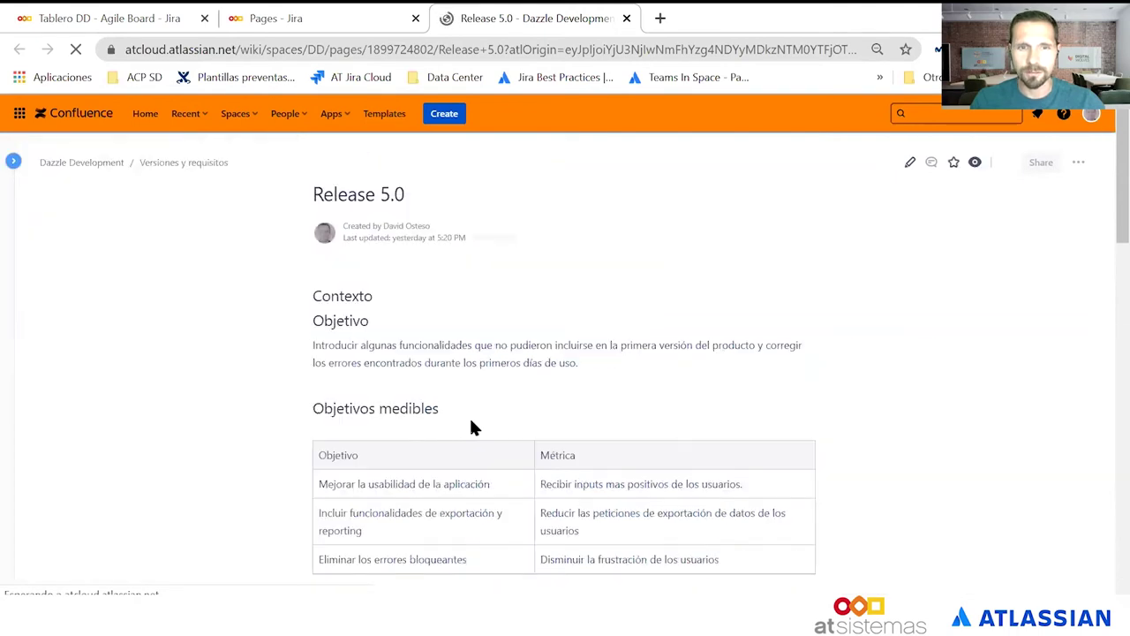
Examine the Release 5.0 page's document details, measurable objectives, planning timeline and requirements table.
{"action": "scroll", "coordinate": [482, 384], "scroll_direction": "down", "scroll_amount": 2}
{"action": "scroll", "coordinate": [494, 402], "scroll_direction": "up", "scroll_amount": 2}
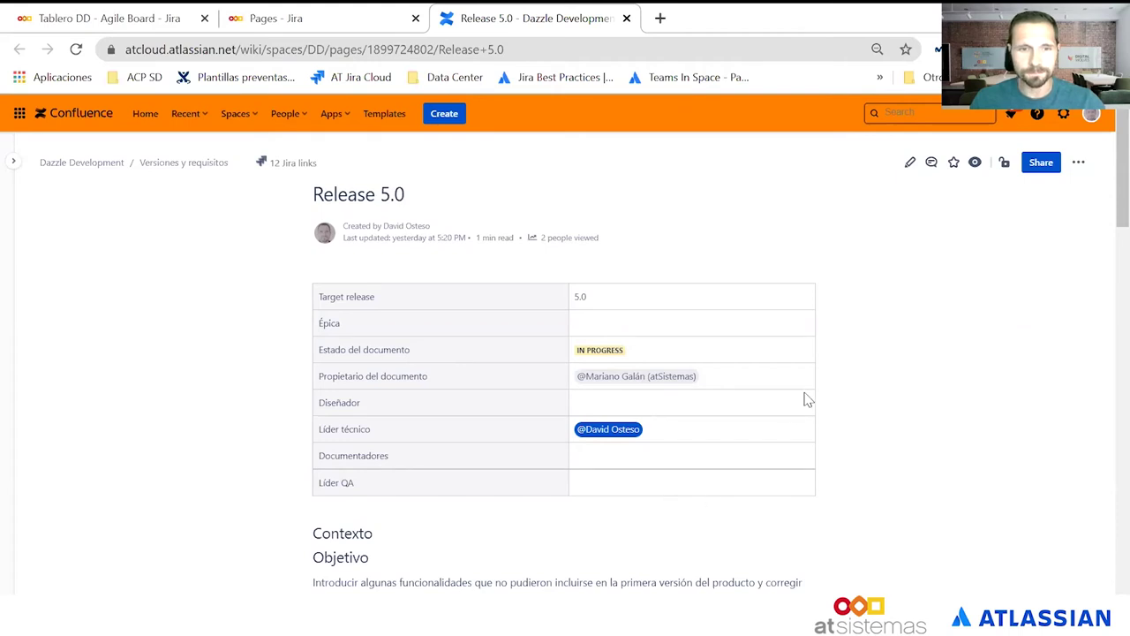
{"action": "scroll", "coordinate": [467, 396], "scroll_direction": "down", "scroll_amount": 3}
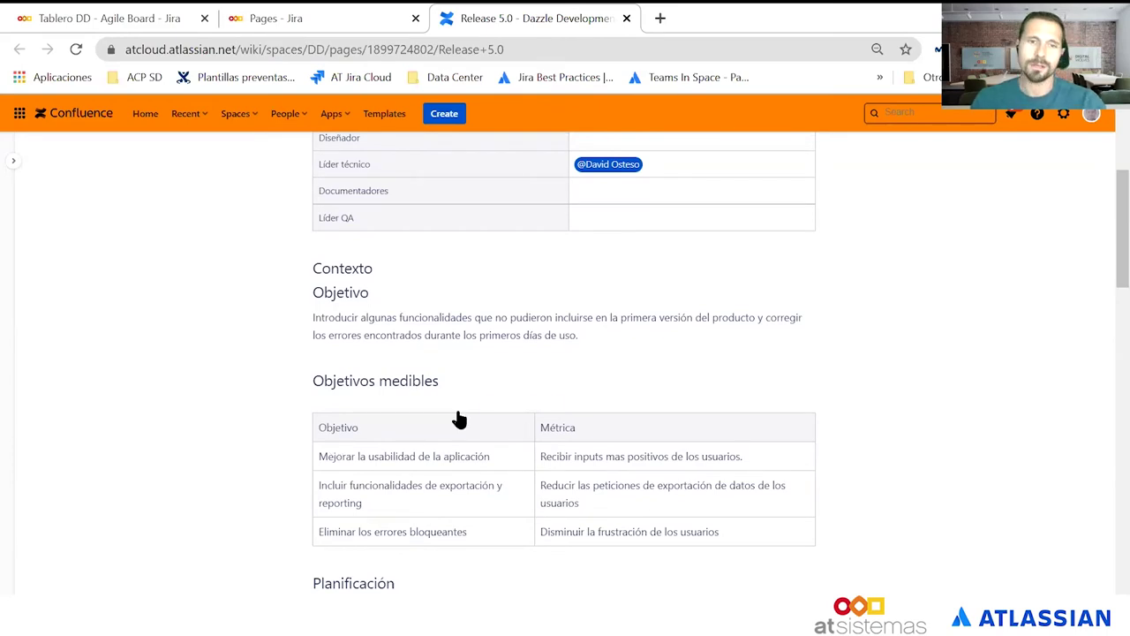
{"action": "scroll", "coordinate": [411, 444], "scroll_direction": "down", "scroll_amount": 1}
{"action": "scroll", "coordinate": [466, 444], "scroll_direction": "down", "scroll_amount": 2}
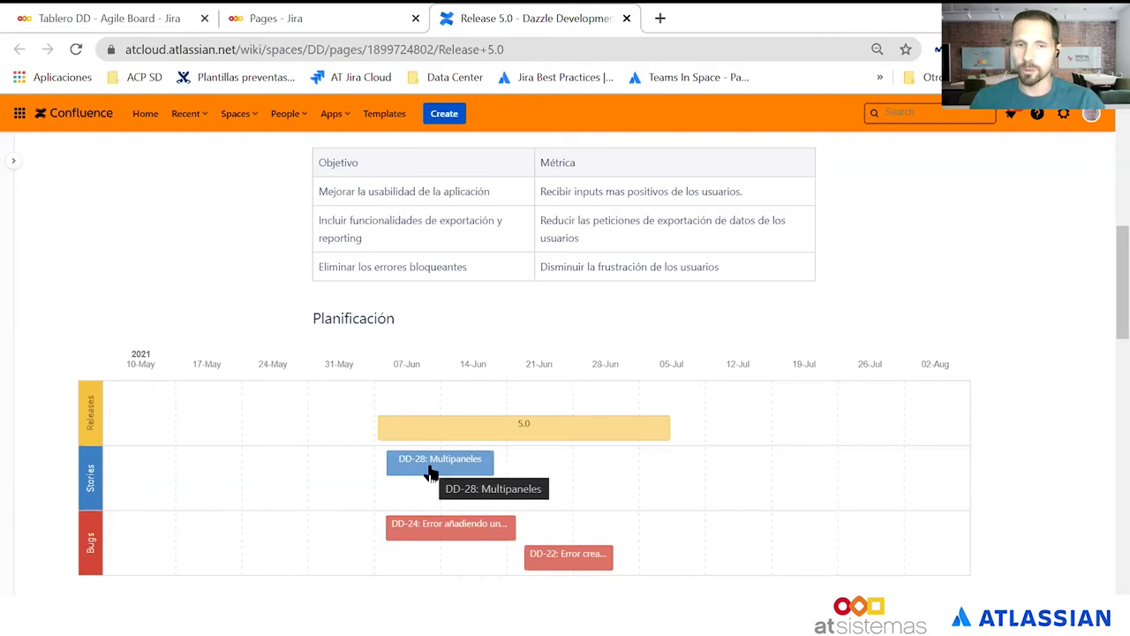
{"action": "scroll", "coordinate": [595, 418], "scroll_direction": "down", "scroll_amount": 4}
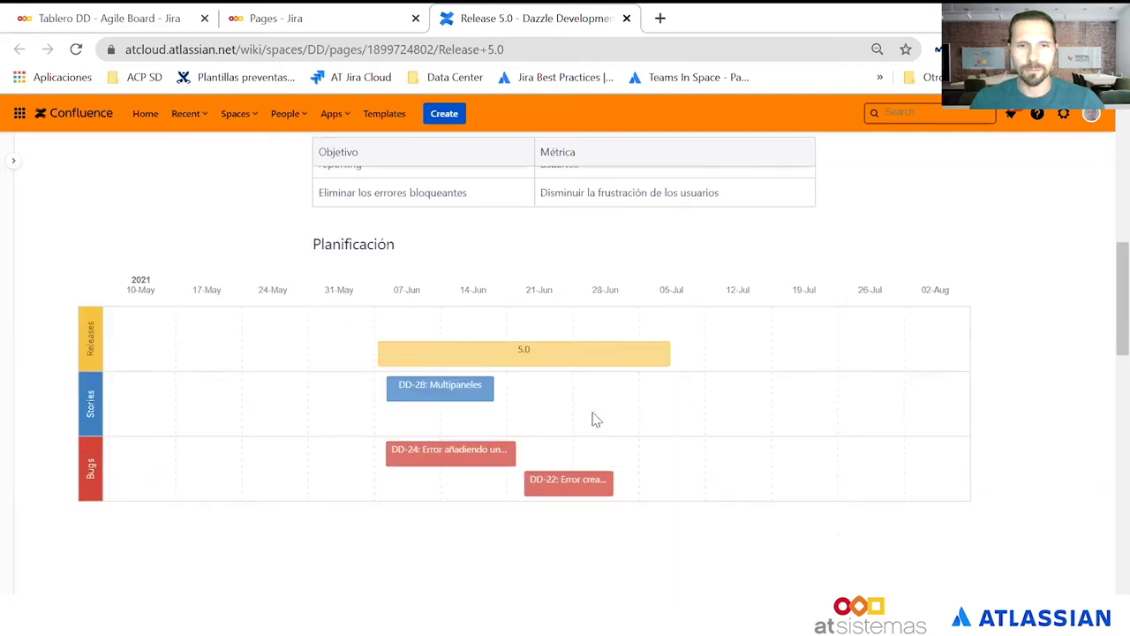
{"action": "scroll", "coordinate": [565, 467], "scroll_direction": "down", "scroll_amount": 1}
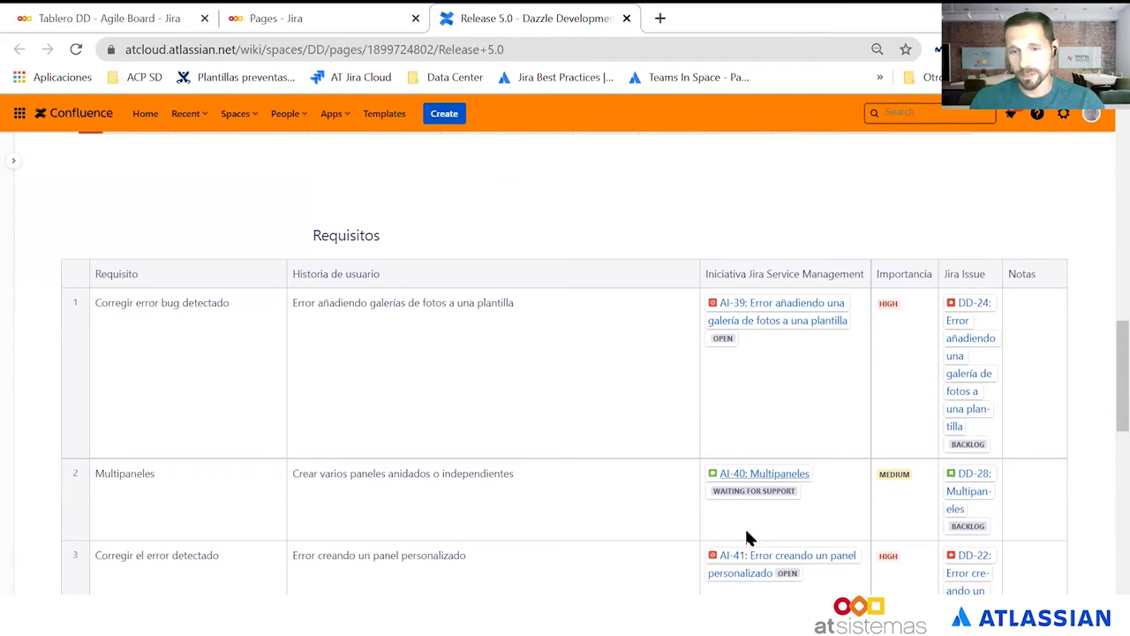
{"action": "scroll", "coordinate": [663, 522], "scroll_direction": "down", "scroll_amount": 1}
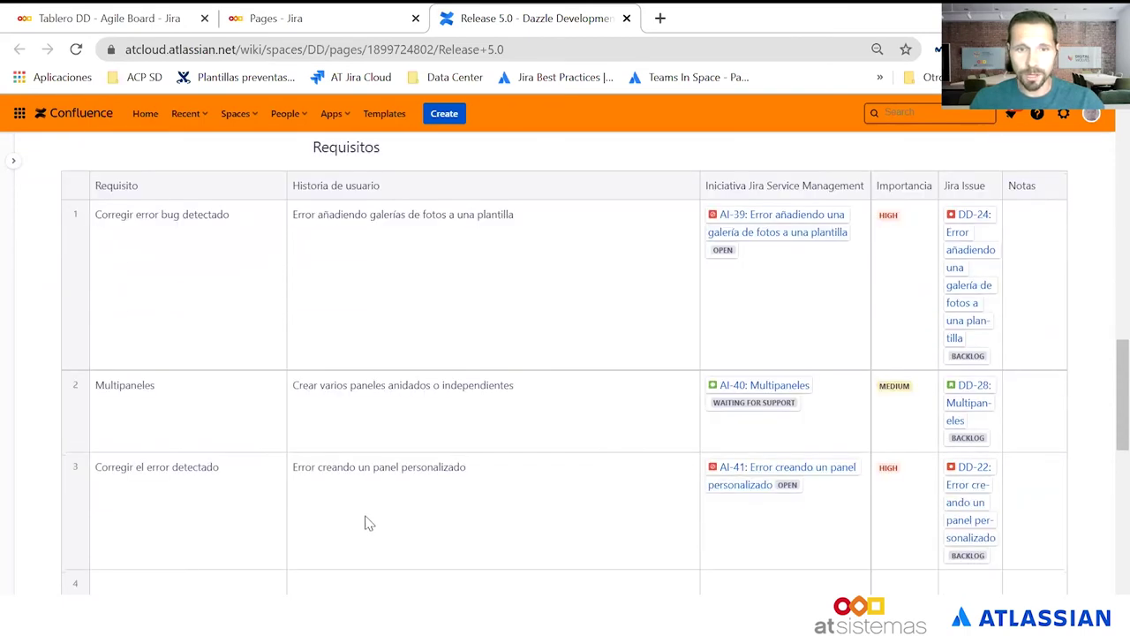
{"action": "scroll", "coordinate": [789, 365], "scroll_direction": "down", "scroll_amount": 1}
{"action": "scroll", "coordinate": [734, 291], "scroll_direction": "up", "scroll_amount": 2}
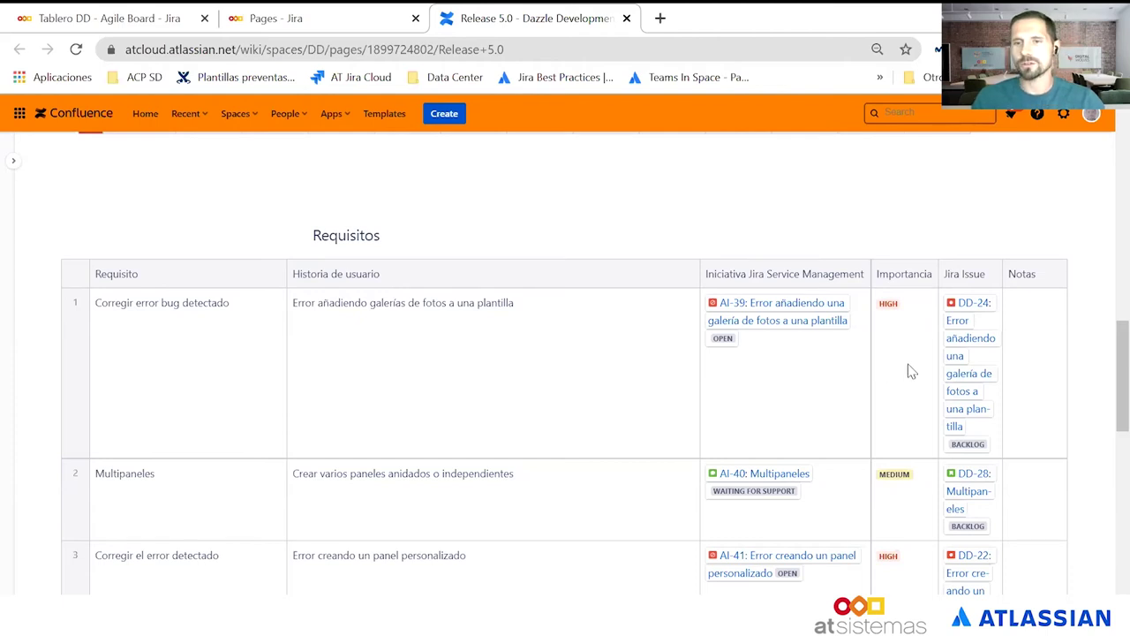
{"action": "scroll", "coordinate": [910, 371], "scroll_direction": "down", "scroll_amount": 2}
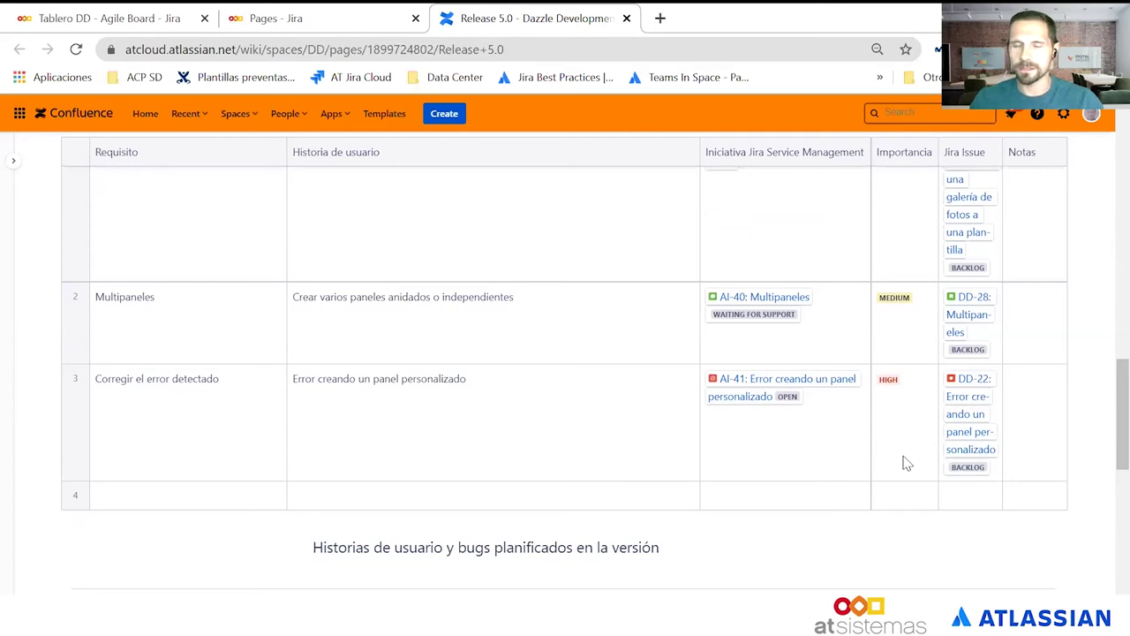
View the linked issue AI-41 in a separate browser tab and close it again.
{"action": "left_click", "coordinate": [773, 386], "text": "ctrl"}
{"action": "left_click", "coordinate": [742, 13]}
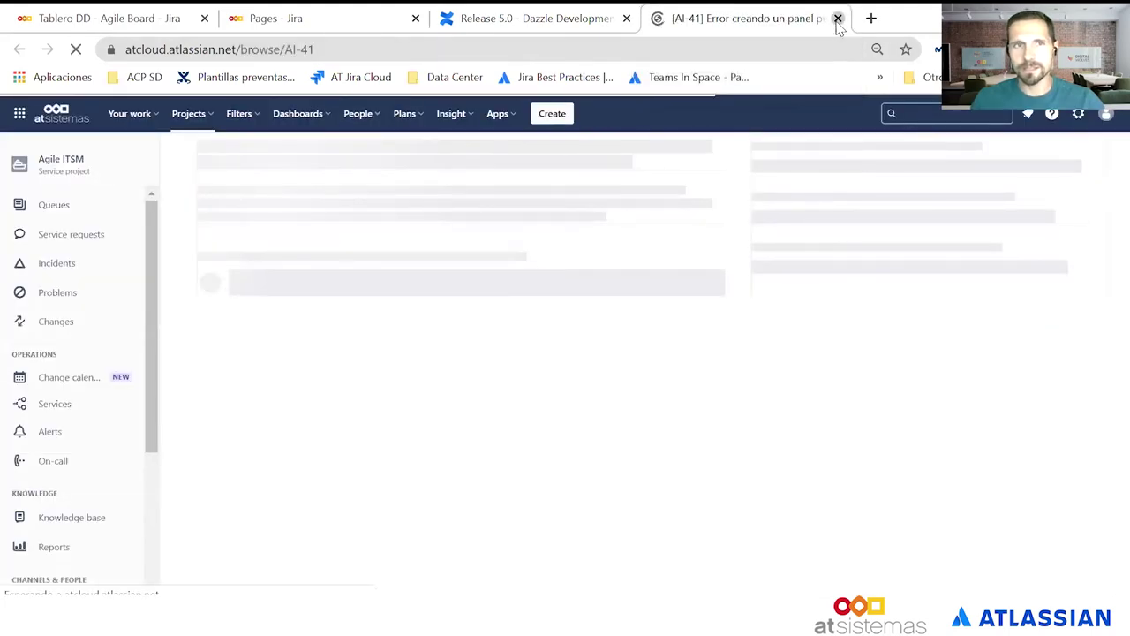
{"action": "left_click", "coordinate": [837, 19]}
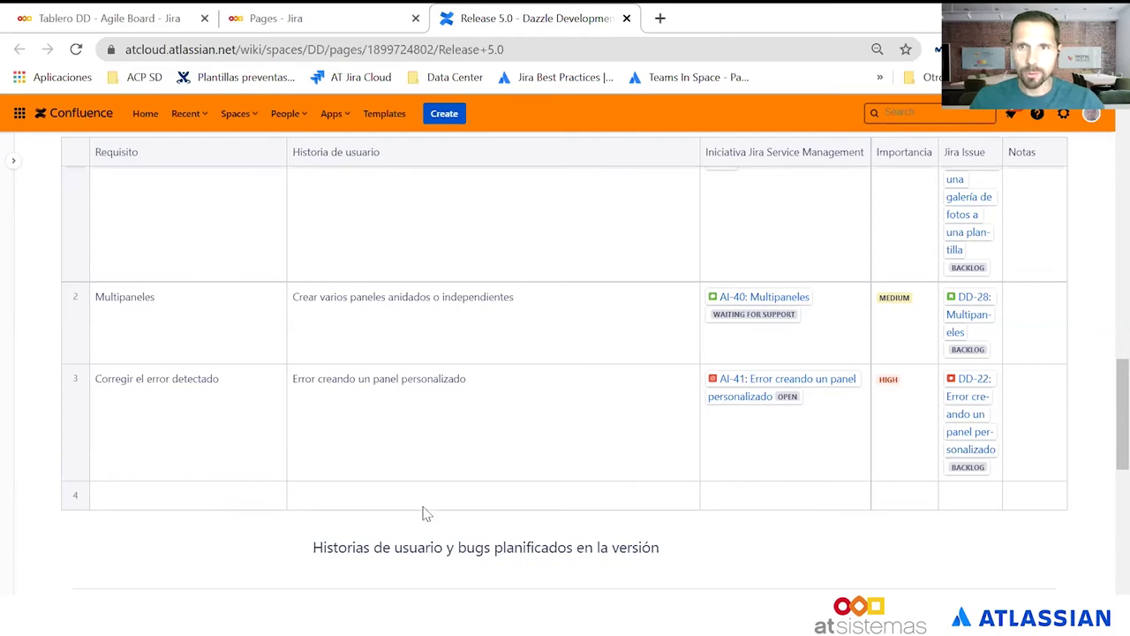
Edit the page and enter "Actualización de la home page del producto" as the requirement in row 4 of the Requisitos table.
{"action": "scroll", "coordinate": [399, 486], "scroll_direction": "up", "scroll_amount": 15}
{"action": "key", "text": "e"}
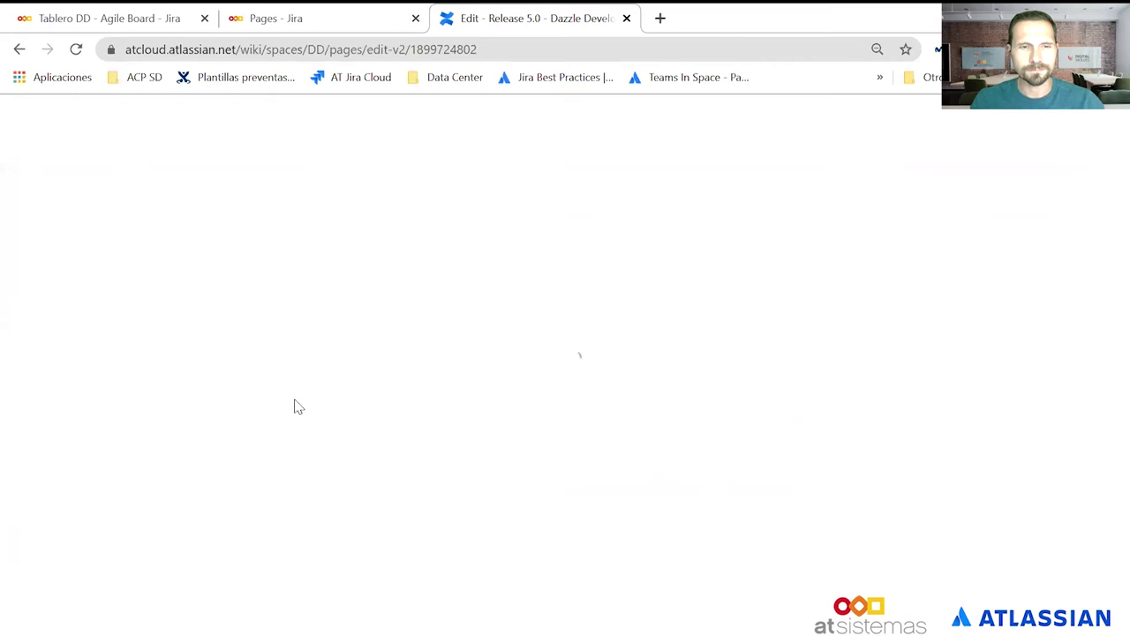
{"action": "scroll", "coordinate": [214, 412], "scroll_direction": "down", "scroll_amount": 15}
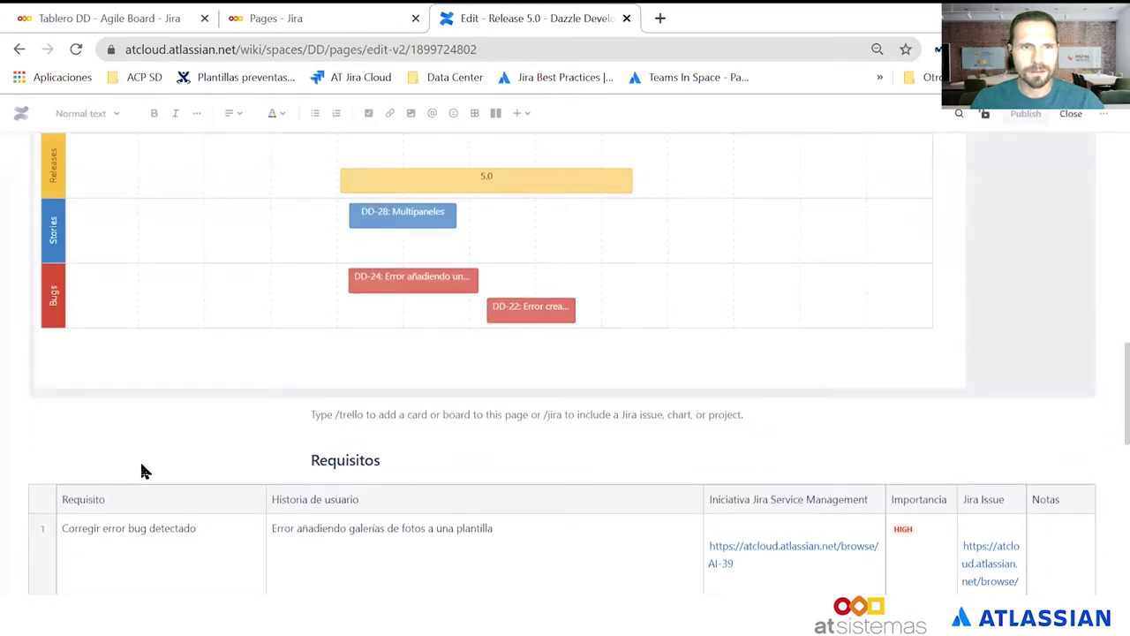
{"action": "scroll", "coordinate": [132, 459], "scroll_direction": "down", "scroll_amount": 5}
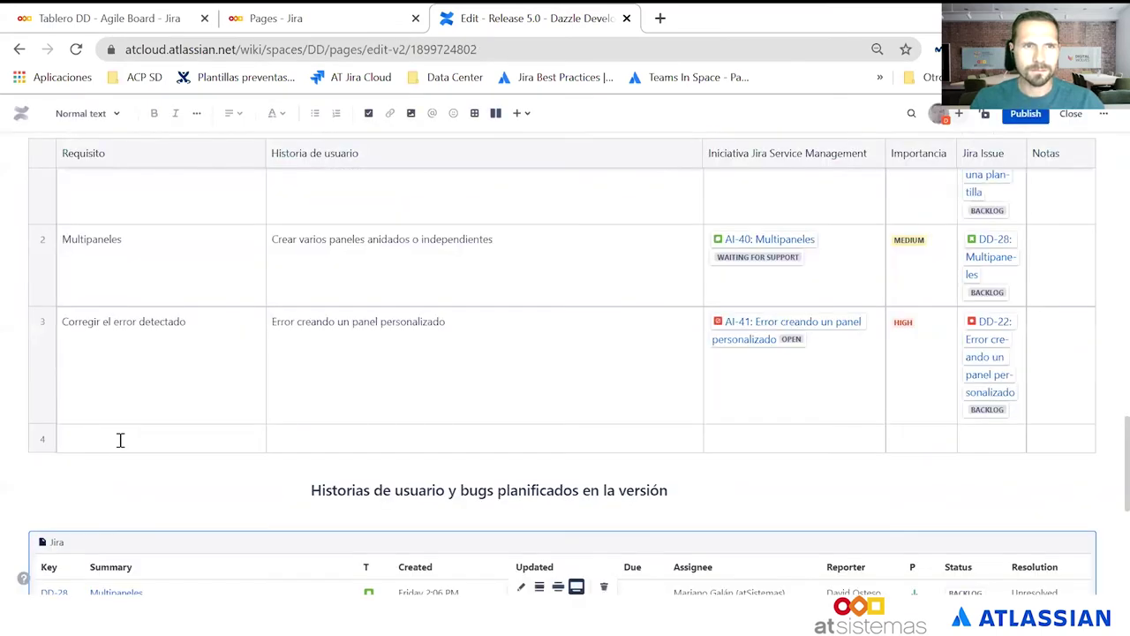
{"action": "scroll", "coordinate": [123, 438], "scroll_direction": "down", "scroll_amount": 1}
{"action": "left_click", "coordinate": [116, 425]}
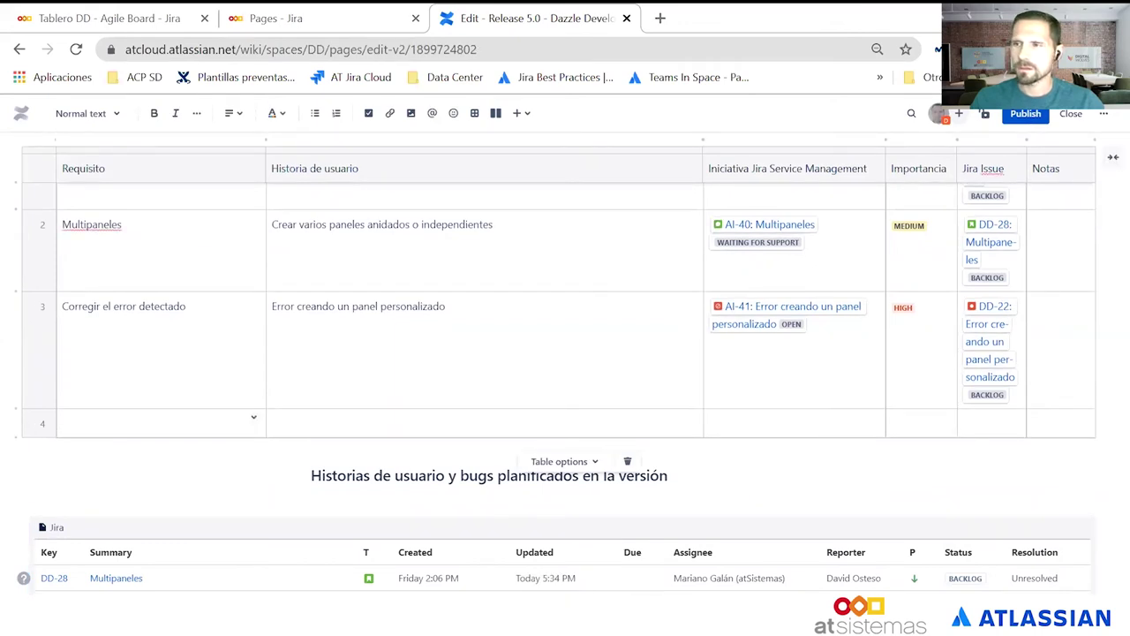
{"action": "left_click", "coordinate": [178, 414]}
{"action": "type", "text": "Actualización de la home page del producto"}
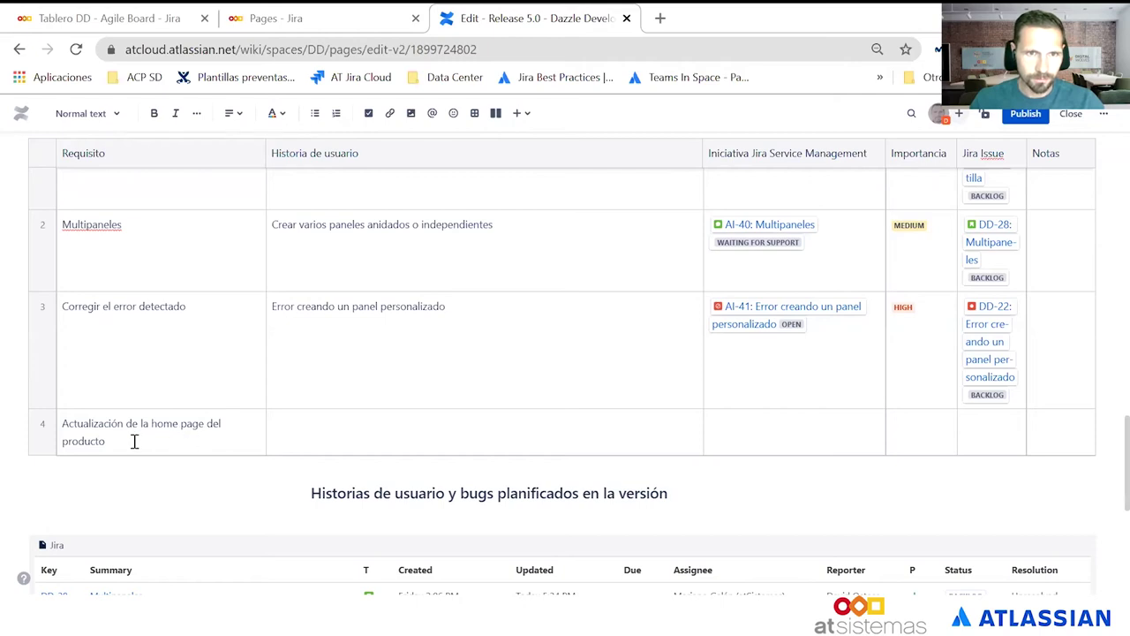
Enter "Se debe añadir una imagen a la galería de imágenes de la home page del producto." as row 4's user story.
{"action": "left_click", "coordinate": [318, 421]}
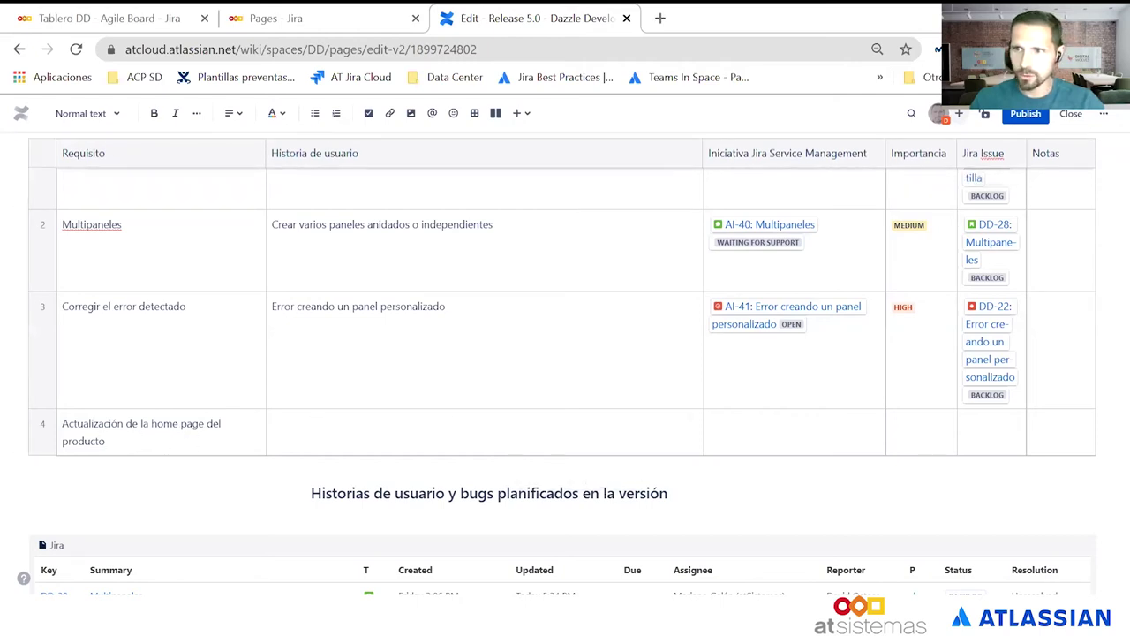
{"action": "left_click", "coordinate": [475, 430]}
{"action": "type", "text": "Se debe añadir una imagen a la galería de imágenes de la home page del producto."}
Copy the HIGH status from row 3 into row 4's Importancia cell and change its colour to yellow.
{"action": "left_click", "coordinate": [924, 422]}
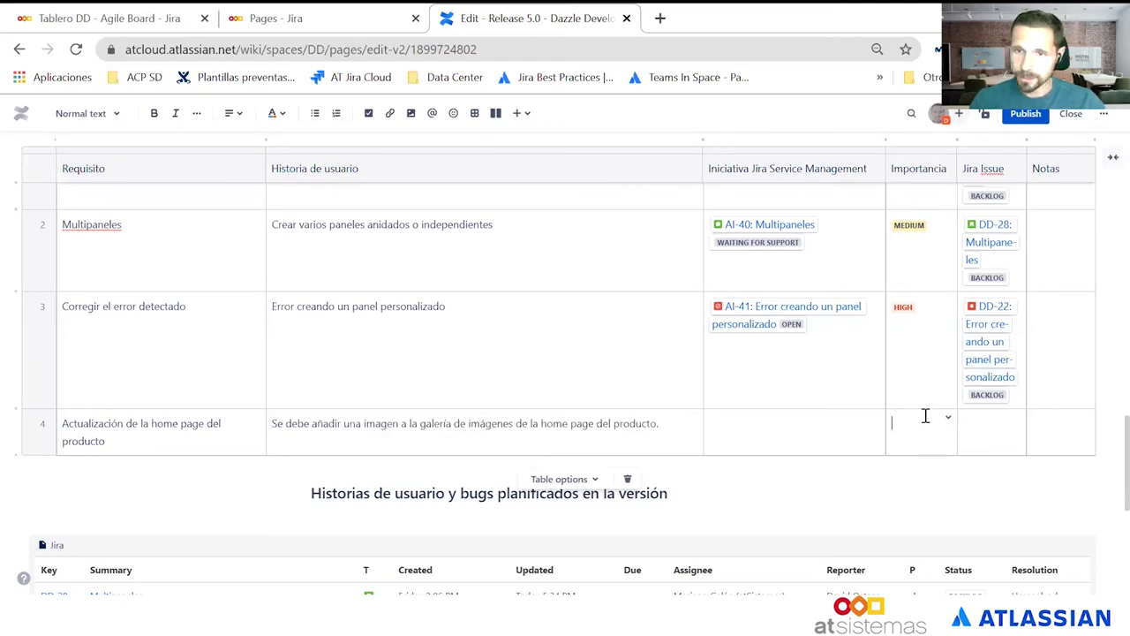
{"action": "left_click", "coordinate": [896, 311]}
{"action": "left_click", "coordinate": [896, 311]}
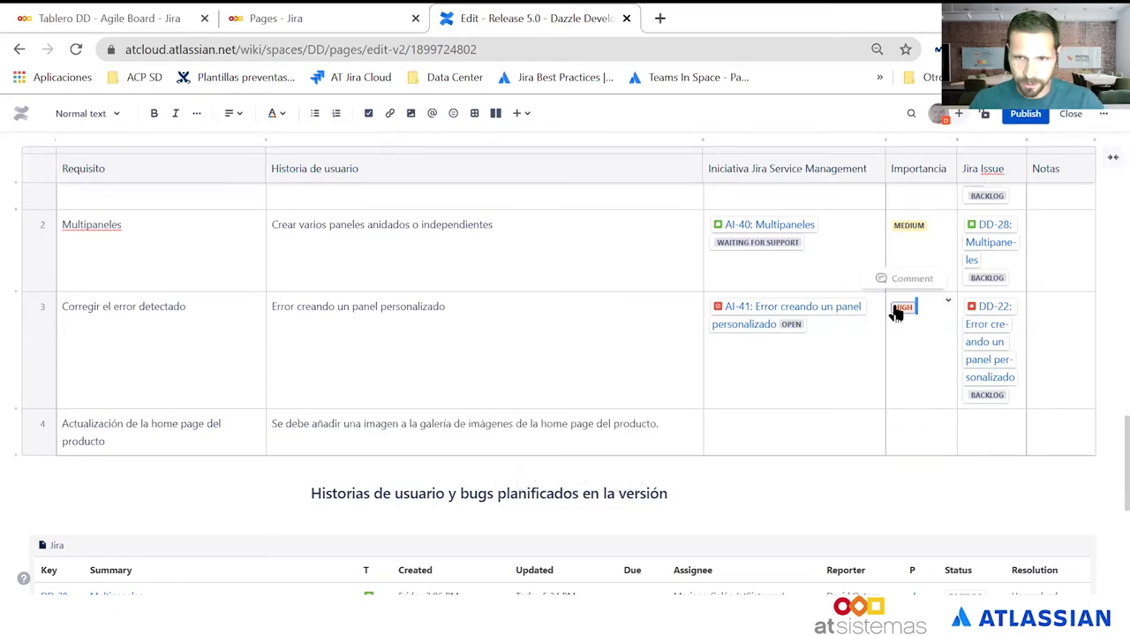
{"action": "left_click", "coordinate": [918, 429]}
{"action": "key", "text": "ctrl+v"}
{"action": "left_click", "coordinate": [902, 425]}
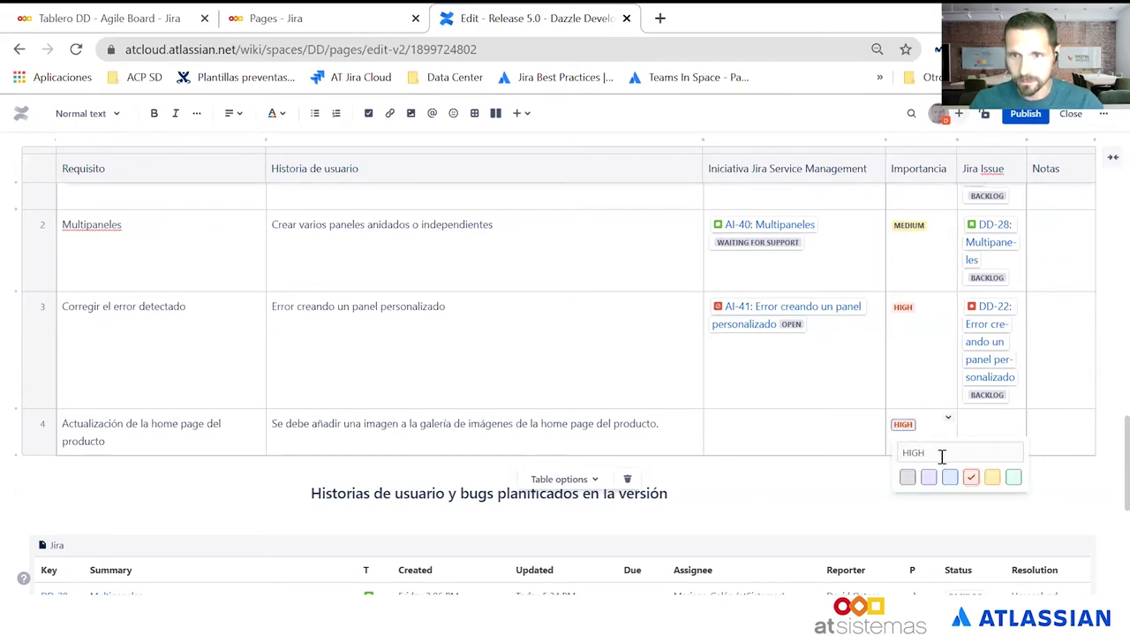
{"action": "left_click", "coordinate": [994, 481]}
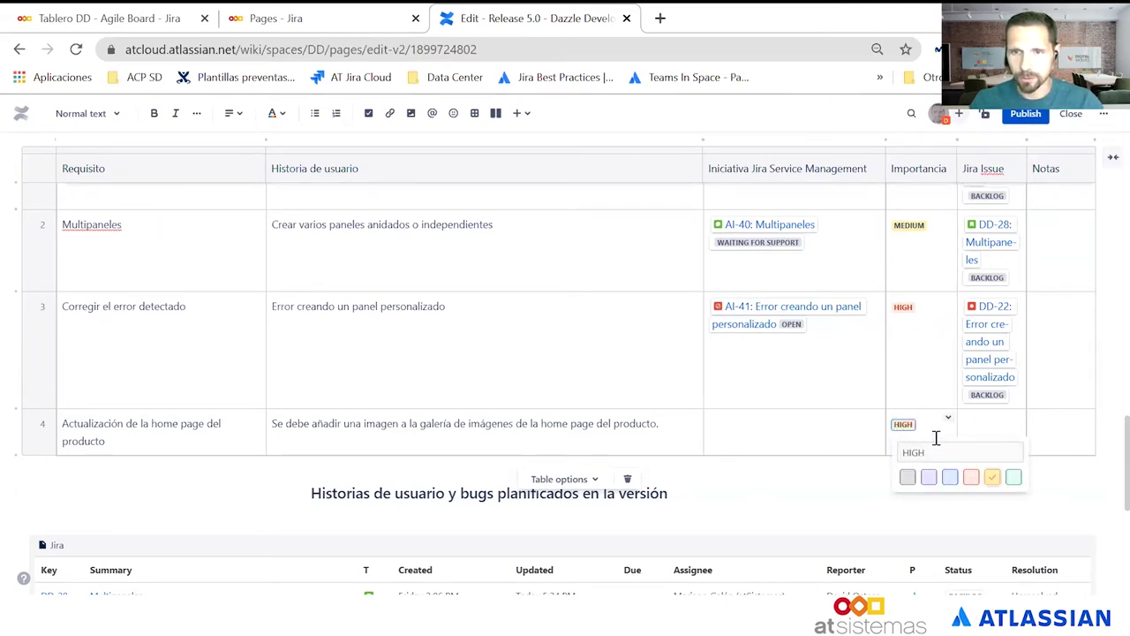
Change the text of row 4's Importancia status to MEDIUM.
{"action": "left_click_drag", "start_coordinate": [941, 449], "coordinate": [865, 450]}
{"action": "key", "text": "Escape"}
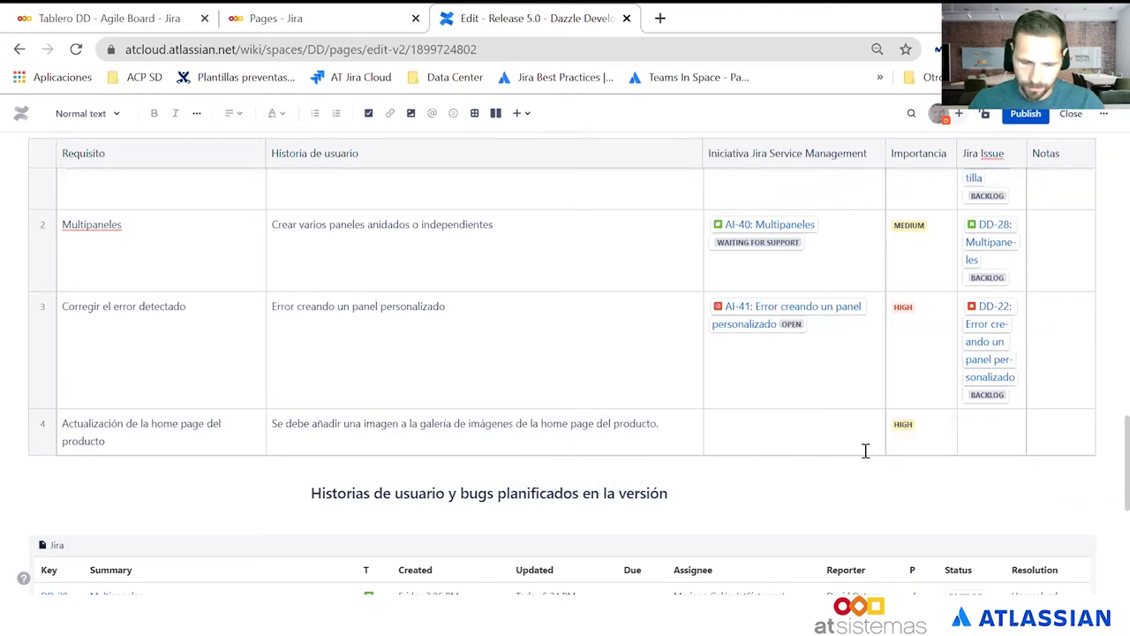
{"action": "key", "text": "Down"}
{"action": "type", "text": "M"}
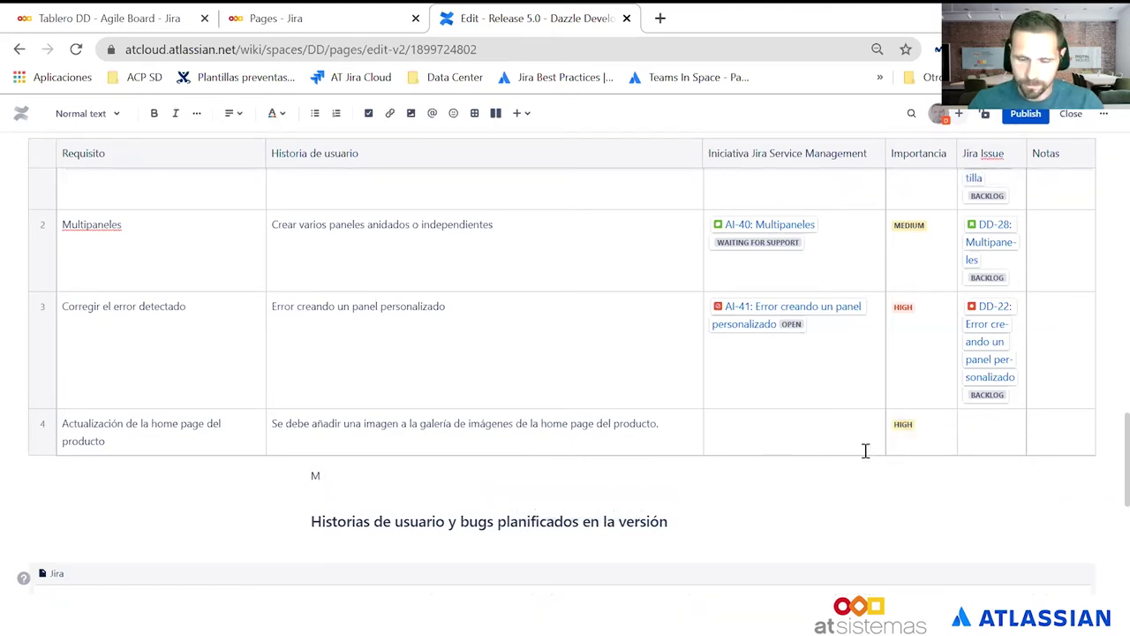
{"action": "left_click", "coordinate": [904, 428]}
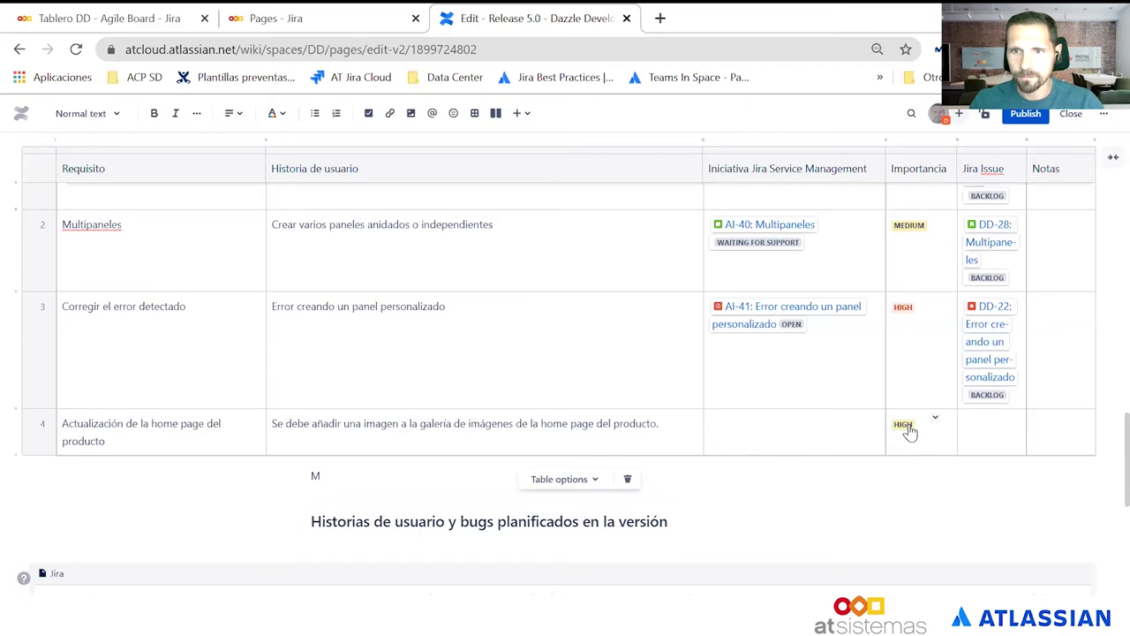
{"action": "left_click", "coordinate": [909, 431]}
{"action": "left_click_drag", "start_coordinate": [926, 449], "coordinate": [899, 452]}
{"action": "type", "text": "MEDIUM"}
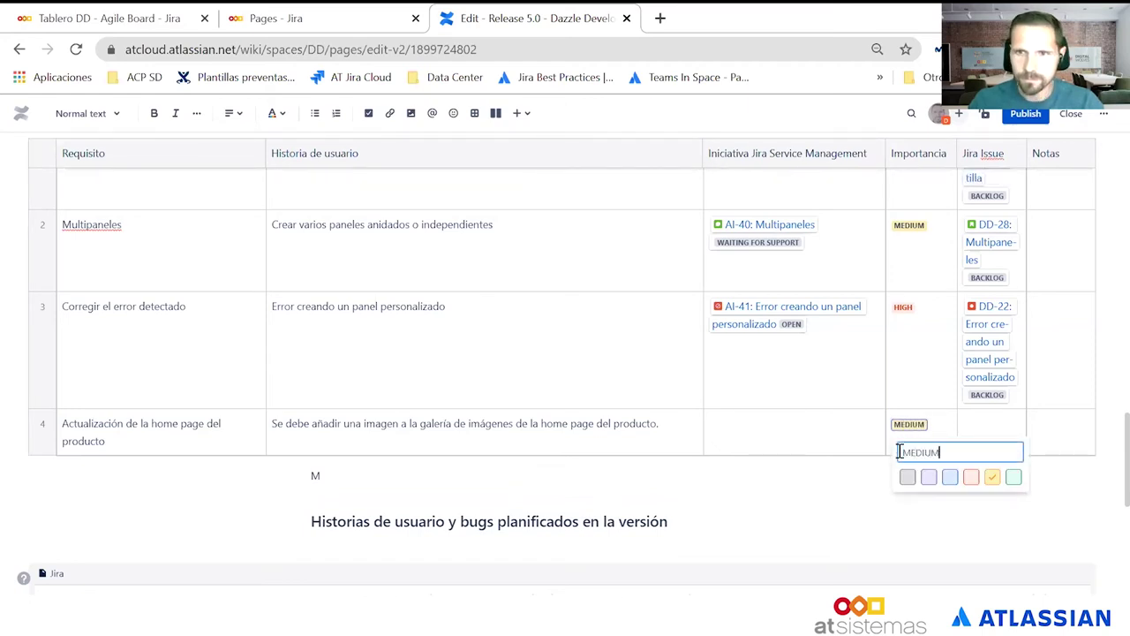
Start creating a new Jira issue in row 4's Jira Issue cell, choosing Dazzle Development as its project.
{"action": "left_click", "coordinate": [1015, 430]}
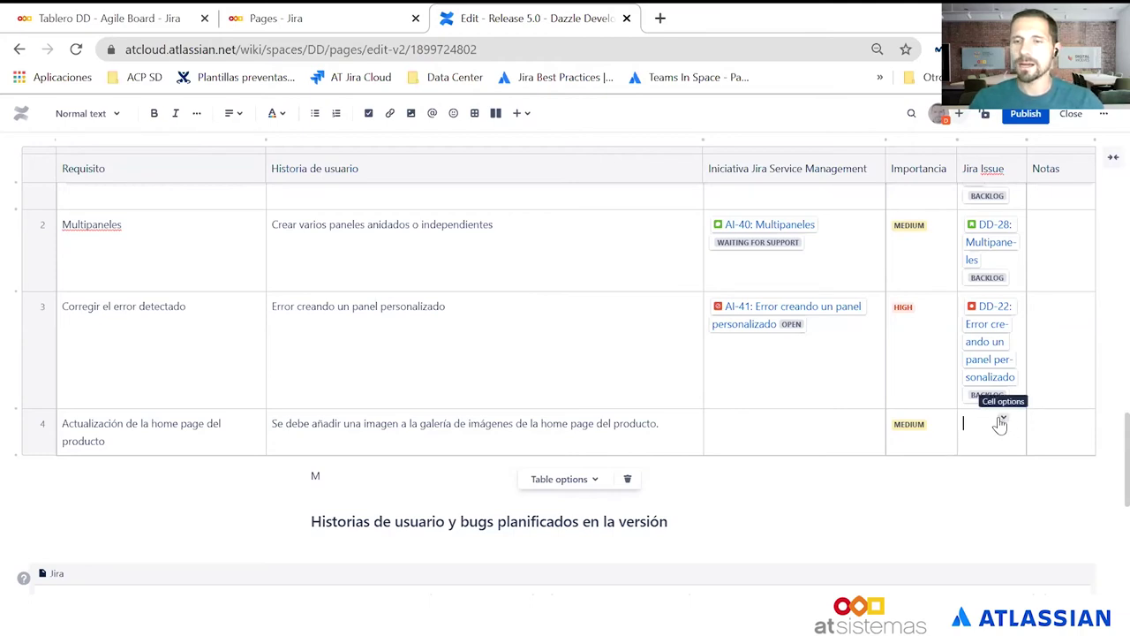
{"action": "left_click", "coordinate": [976, 427]}
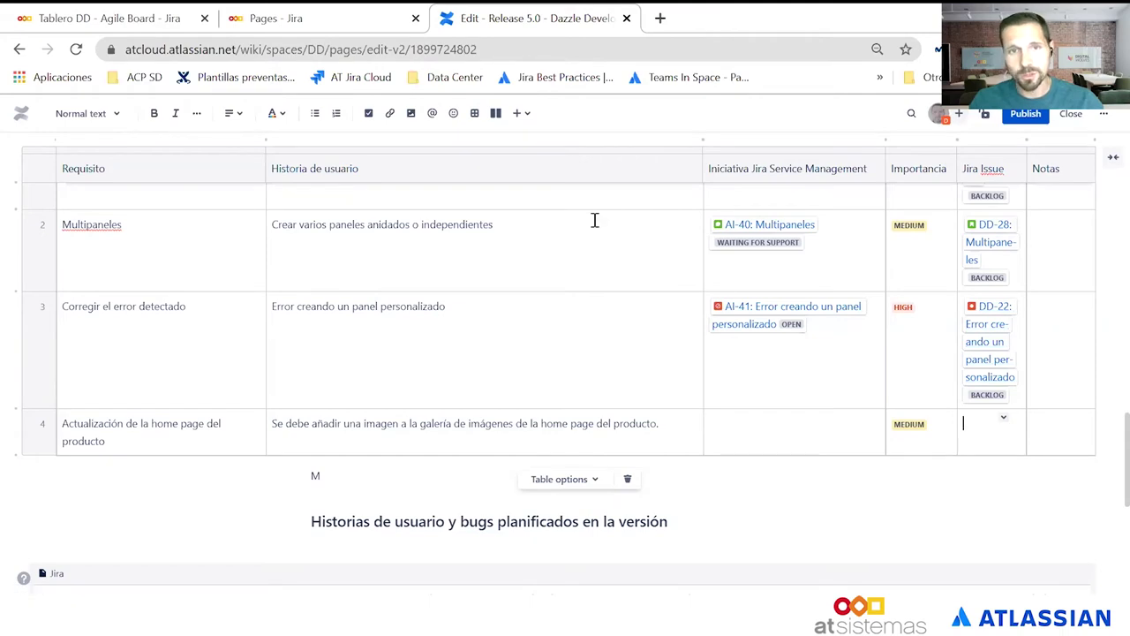
{"action": "left_click", "coordinate": [520, 113]}
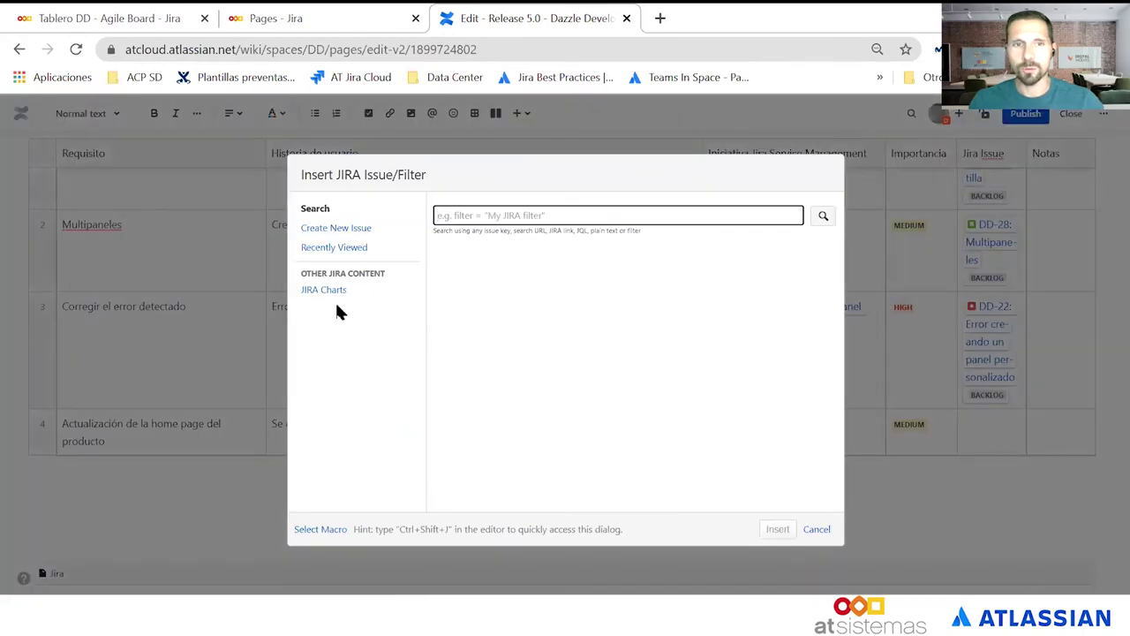
{"action": "left_click", "coordinate": [335, 228]}
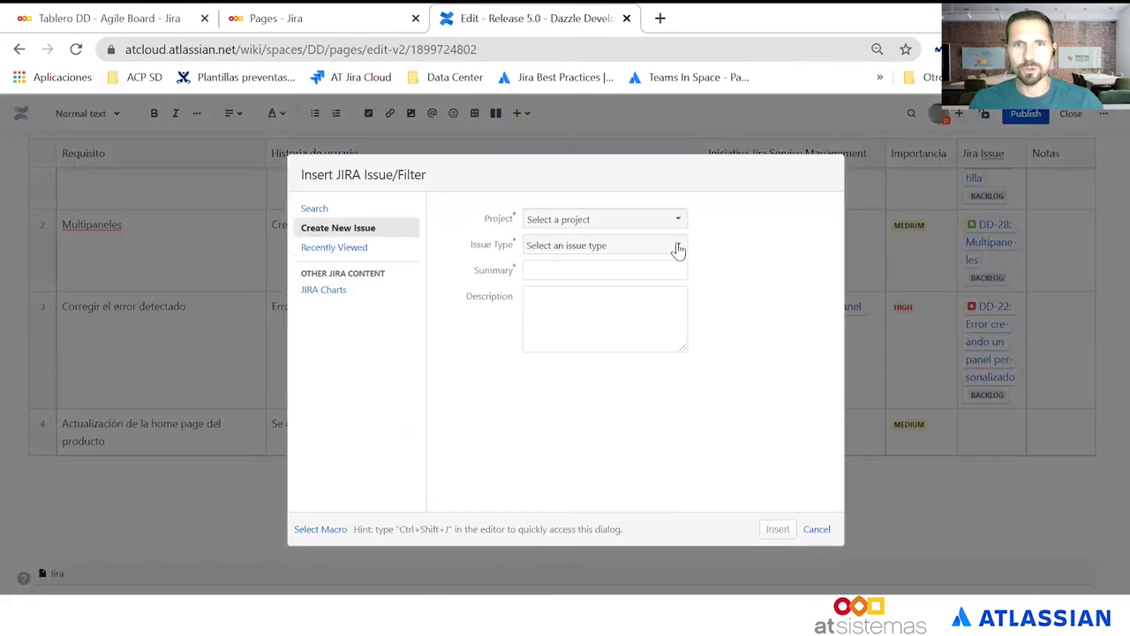
{"action": "left_click", "coordinate": [630, 223]}
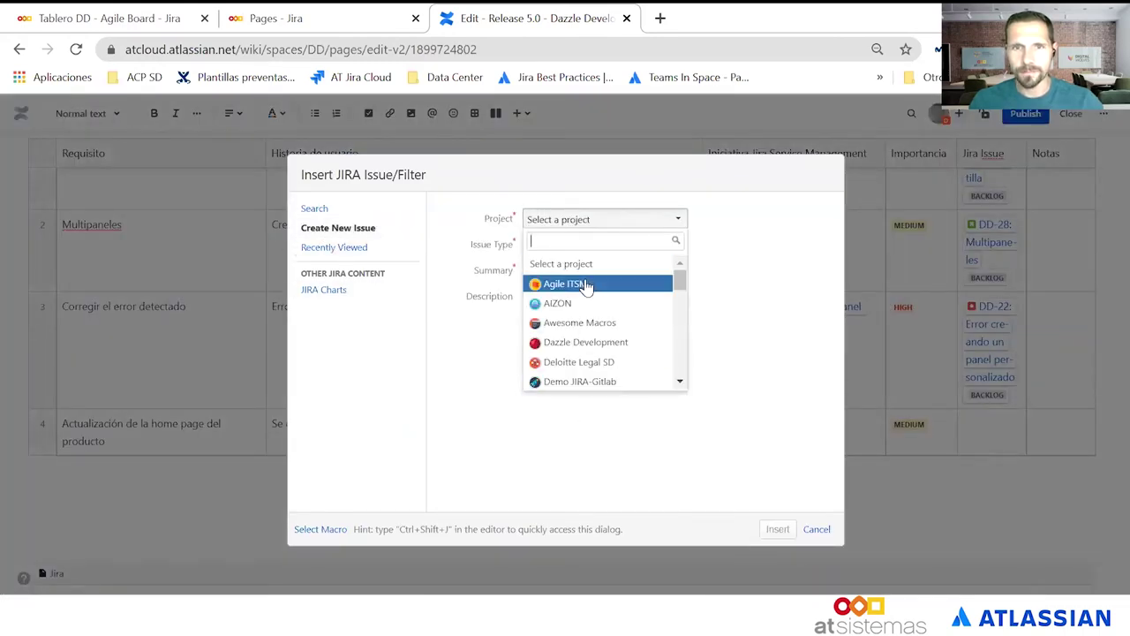
{"action": "left_click", "coordinate": [583, 344]}
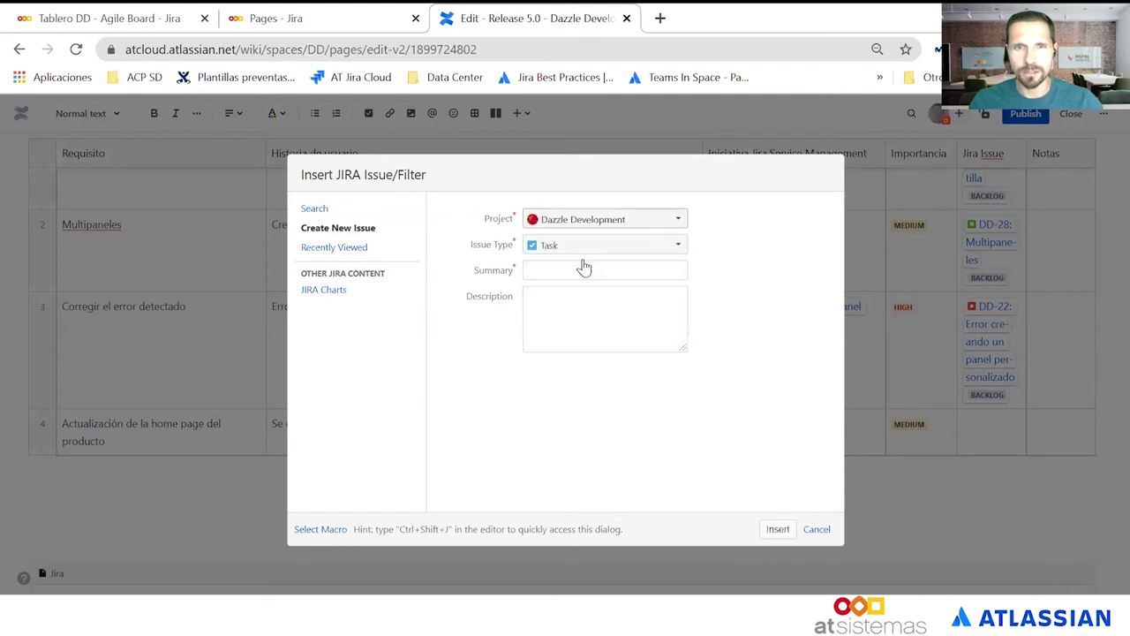
Enter "Actualización de la home page del producto" as the new issue's summary.
{"action": "left_click", "coordinate": [579, 273]}
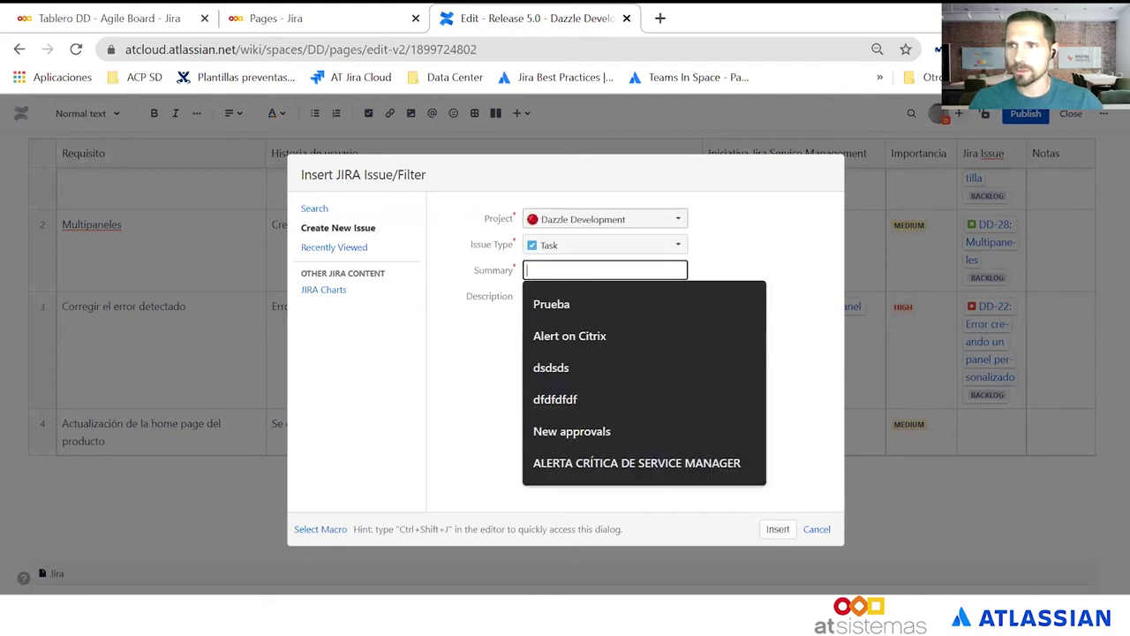
{"action": "key", "text": "Escape"}
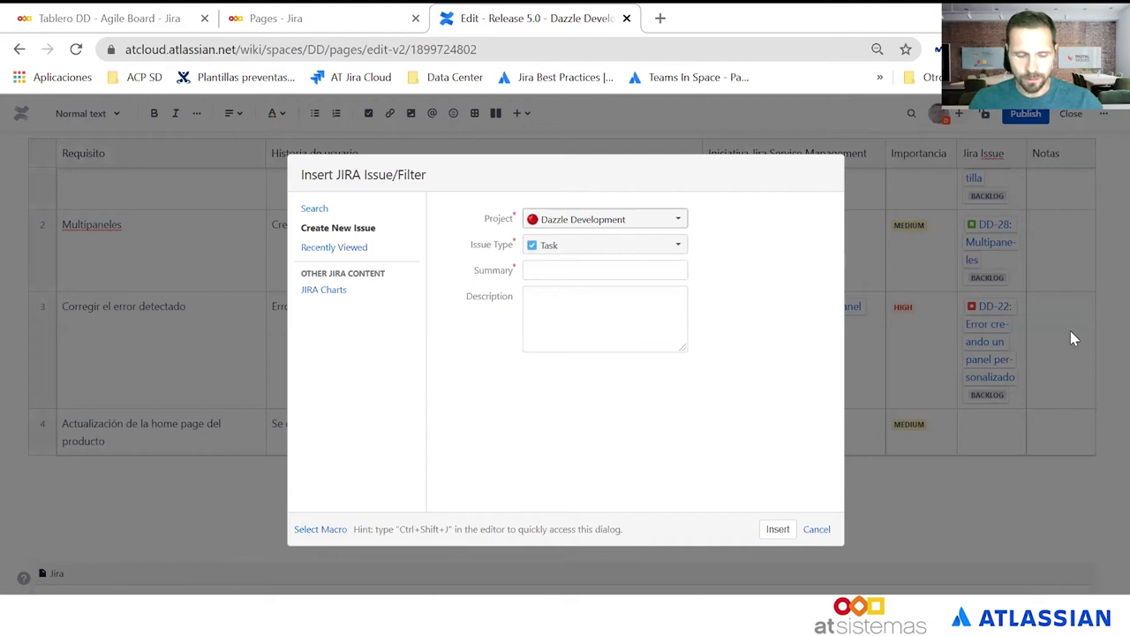
{"action": "left_click", "coordinate": [590, 272]}
{"action": "type", "text": "Actualización de la home page del producto"}
{"action": "key", "text": "Escape"}
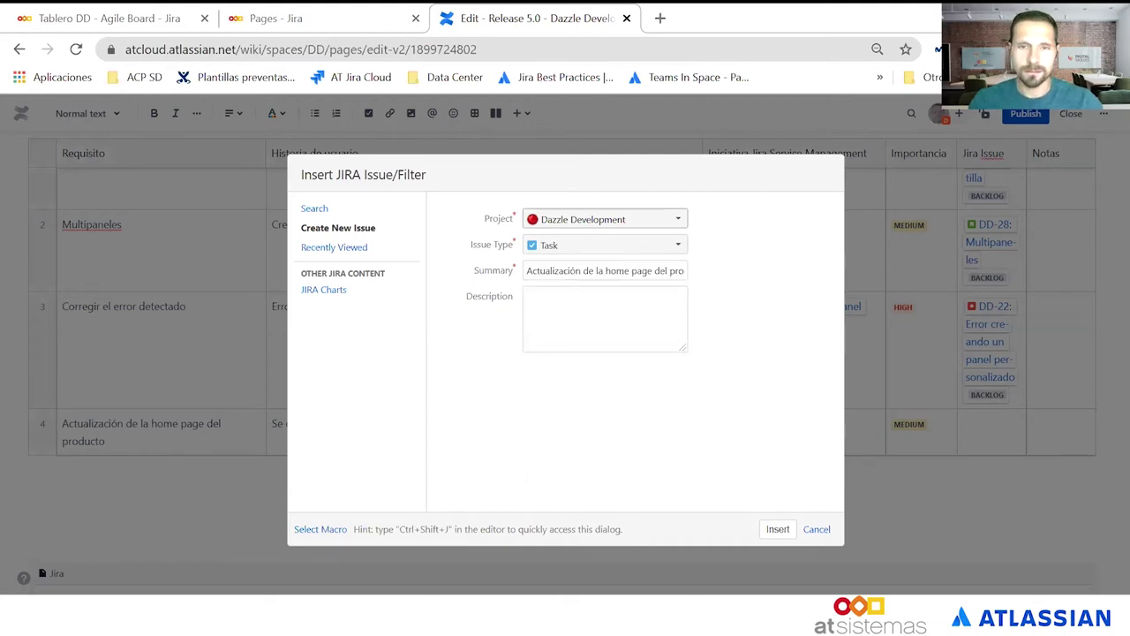
Describe the issue as "Se debe añadir una imagen a la galería de imágenes de la home page del producto." and insert it into the table.
{"action": "left_click", "coordinate": [598, 294]}
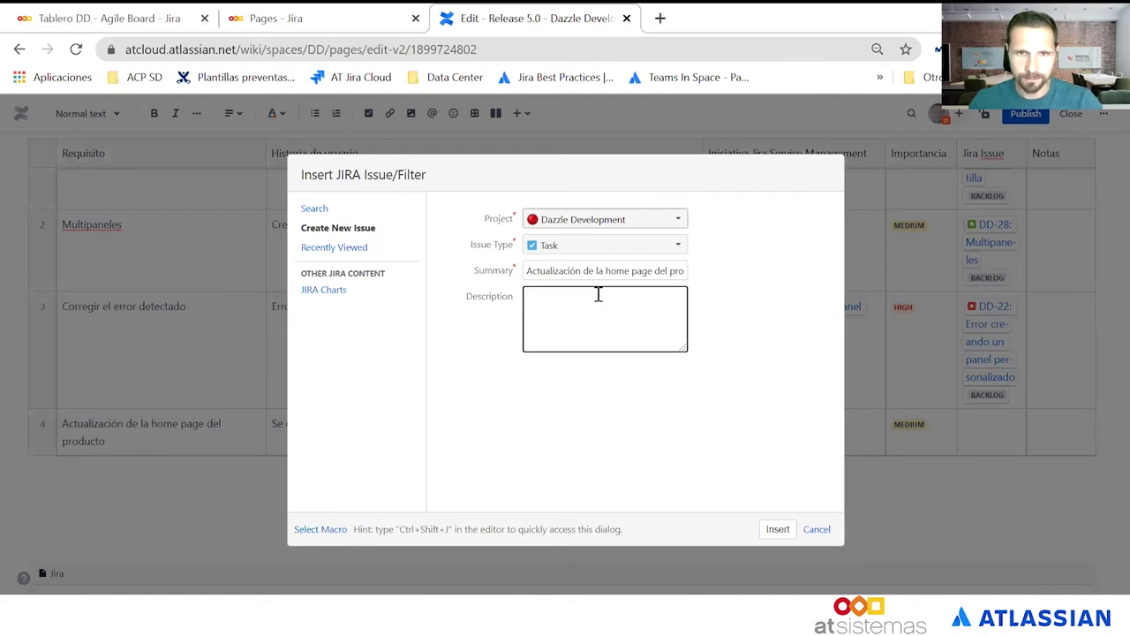
{"action": "type", "text": "Se debe añadir una imagen a la galería de imágenes de la home page del producto."}
{"action": "left_click", "coordinate": [778, 529]}
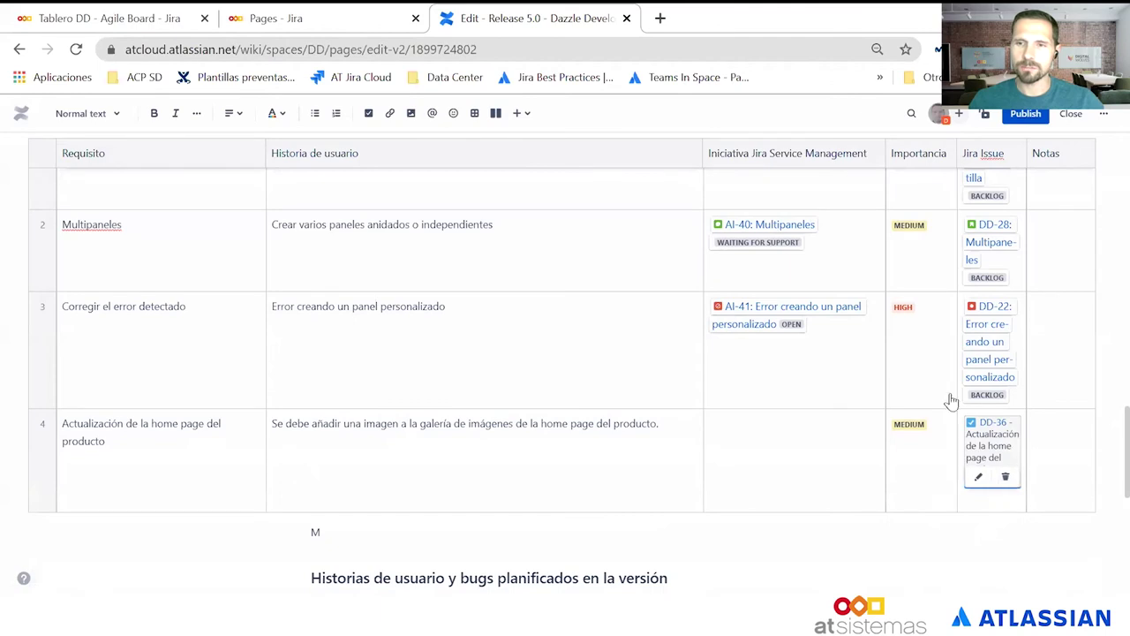
Look over the remaining sections of the Release 5.0 page and publish the changes.
{"action": "scroll", "coordinate": [479, 343], "scroll_direction": "down", "scroll_amount": 3}
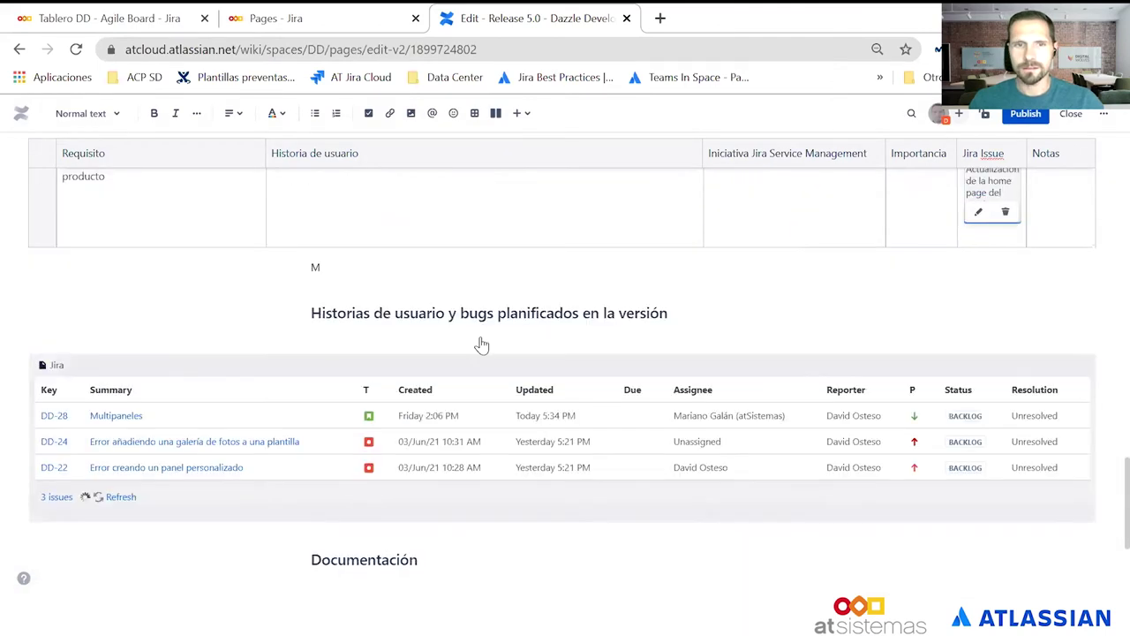
{"action": "scroll", "coordinate": [449, 300], "scroll_direction": "down", "scroll_amount": 1}
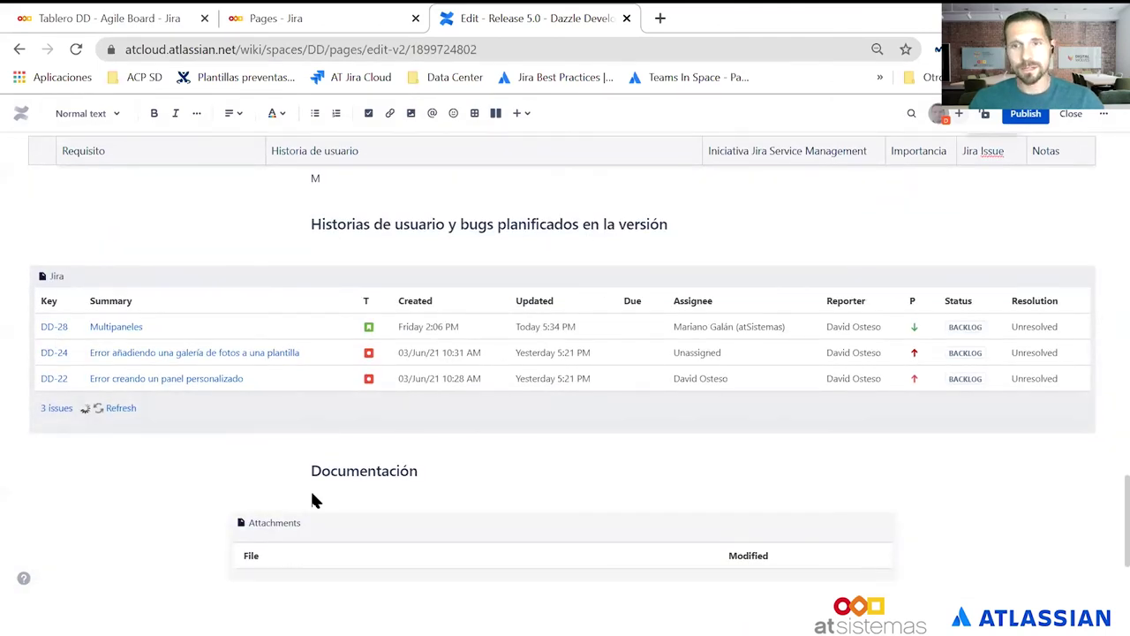
{"action": "scroll", "coordinate": [229, 378], "scroll_direction": "down", "scroll_amount": 2}
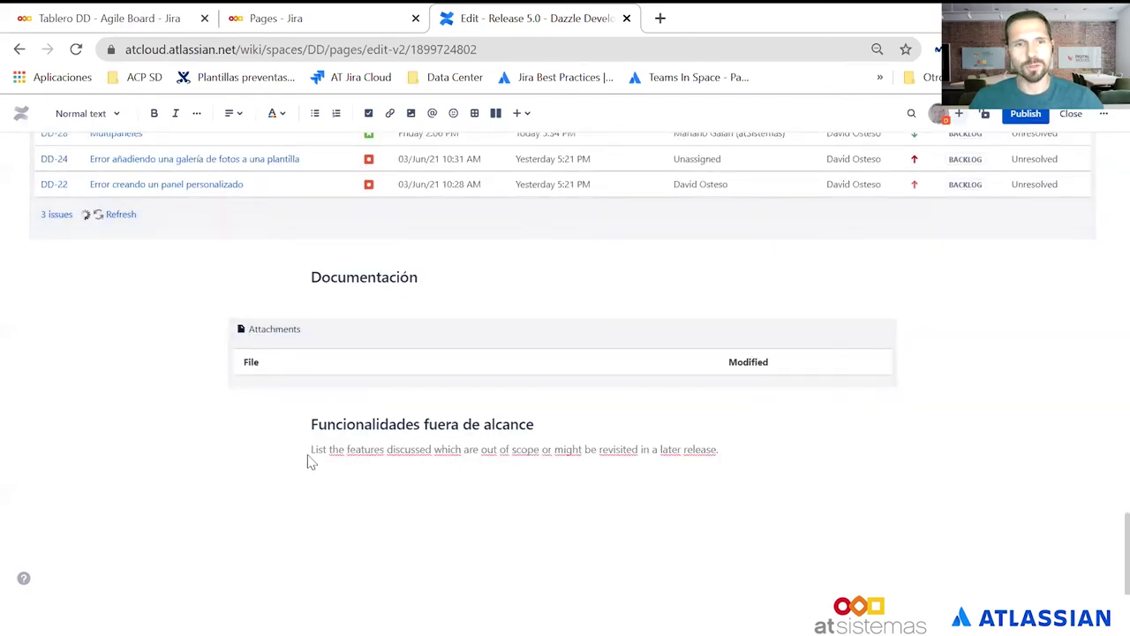
{"action": "scroll", "coordinate": [880, 457], "scroll_direction": "up", "scroll_amount": 4}
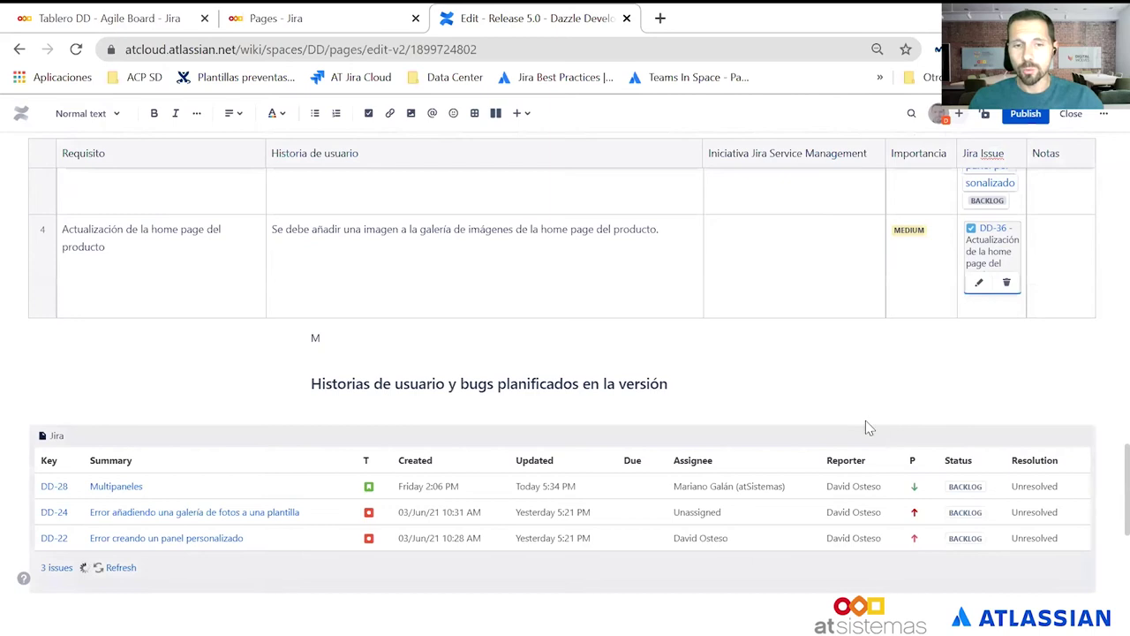
{"action": "left_click", "coordinate": [1026, 115]}
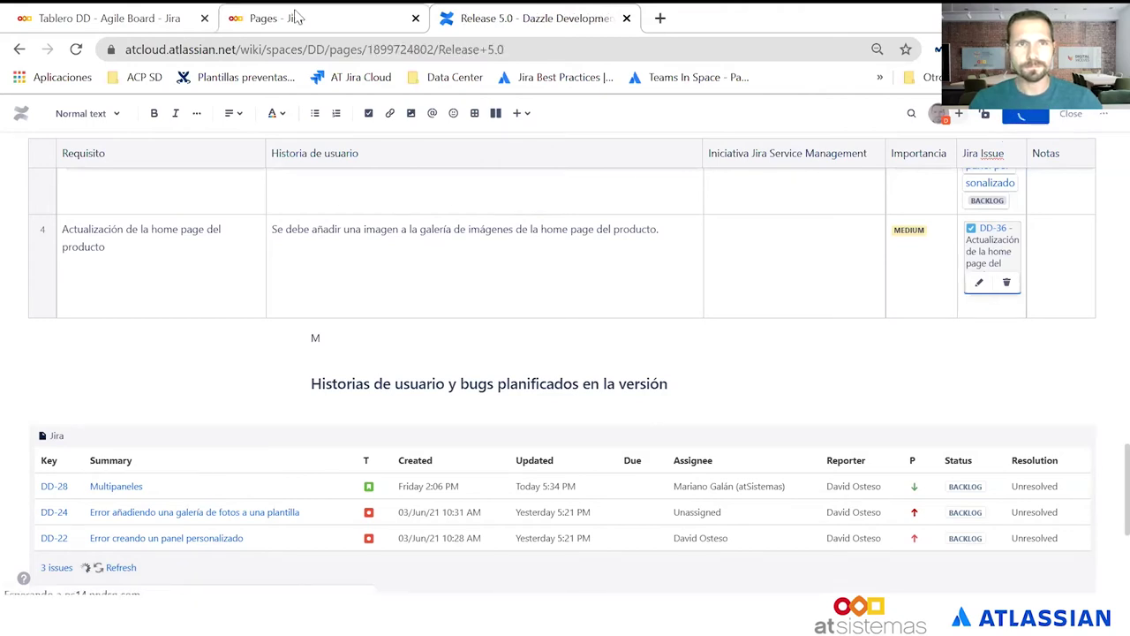
Switch to the Jira backlog, reload it, and assign the home page update issue DD-36 to version 5.0.
{"action": "left_click", "coordinate": [88, 20]}
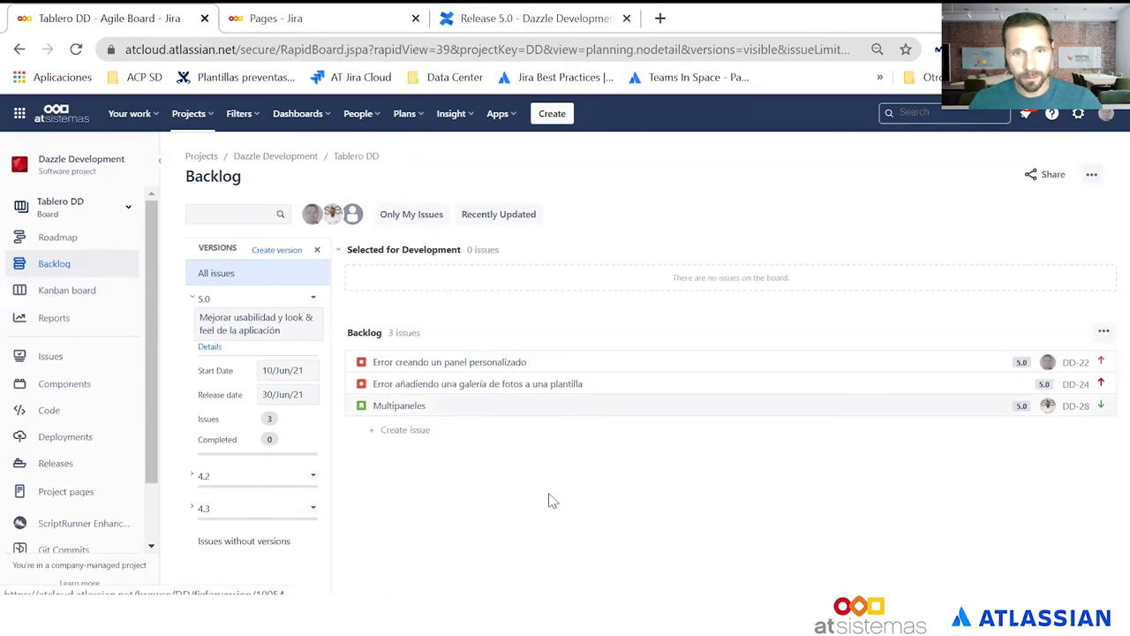
{"action": "key", "text": "F5"}
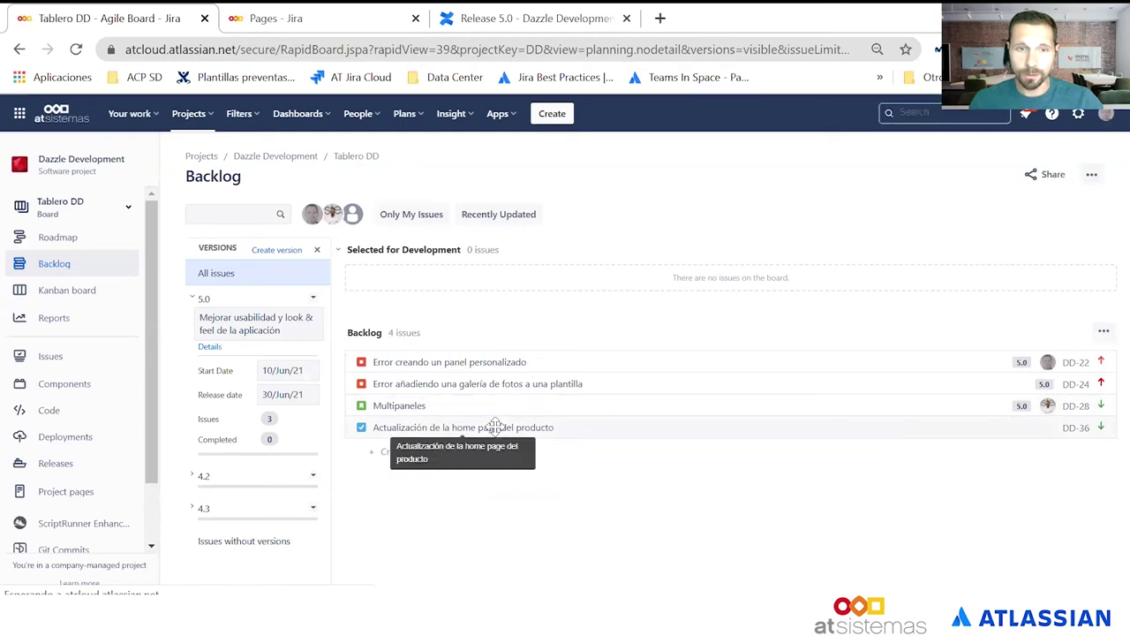
{"action": "left_click_drag", "start_coordinate": [438, 426], "coordinate": [303, 326]}
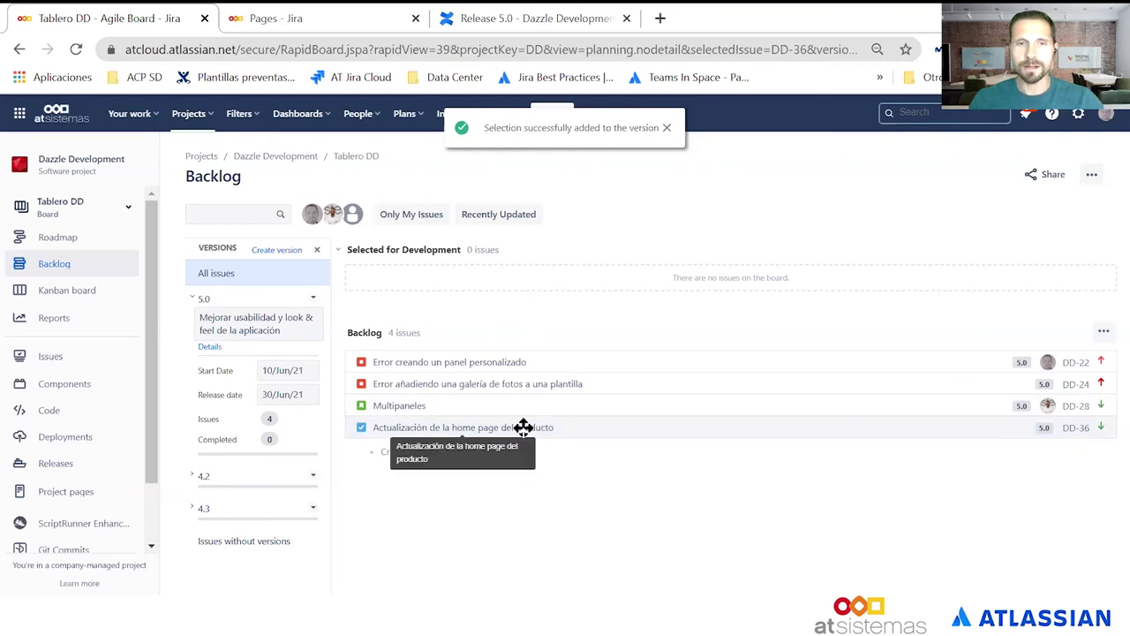
Move issues DD-36, DD-28, DD-22 and DD-24 from the backlog to Selected for Development.
{"action": "left_click_drag", "start_coordinate": [514, 275], "coordinate": [513, 269]}
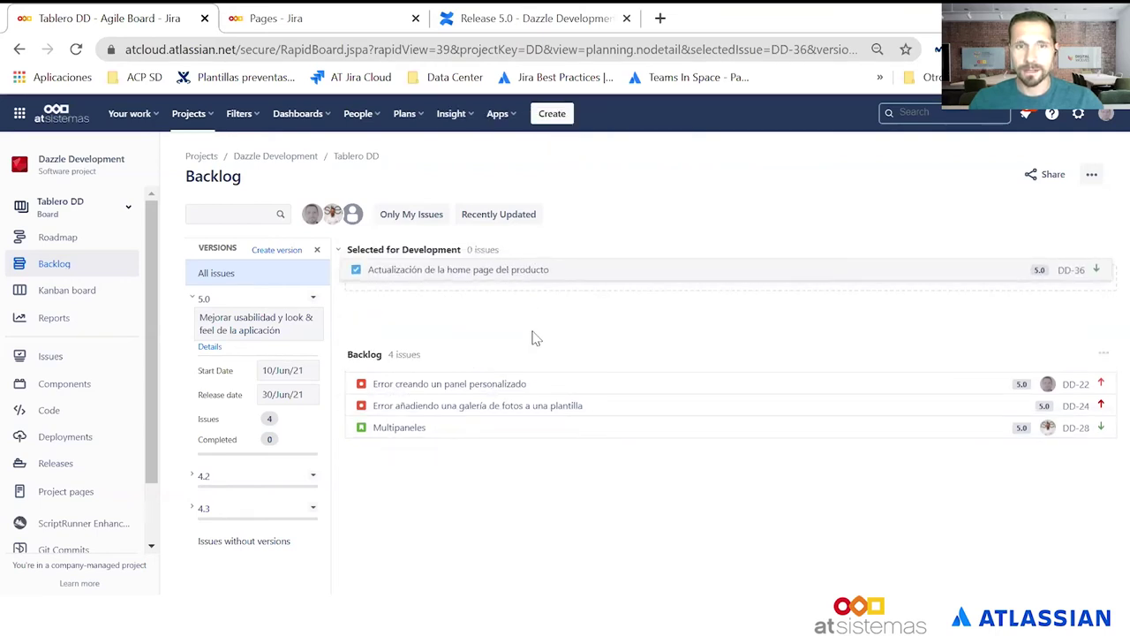
{"action": "left_click_drag", "start_coordinate": [399, 400], "coordinate": [512, 265]}
{"action": "left_click_drag", "start_coordinate": [471, 361], "coordinate": [476, 277]}
{"action": "left_click_drag", "start_coordinate": [480, 378], "coordinate": [490, 280]}
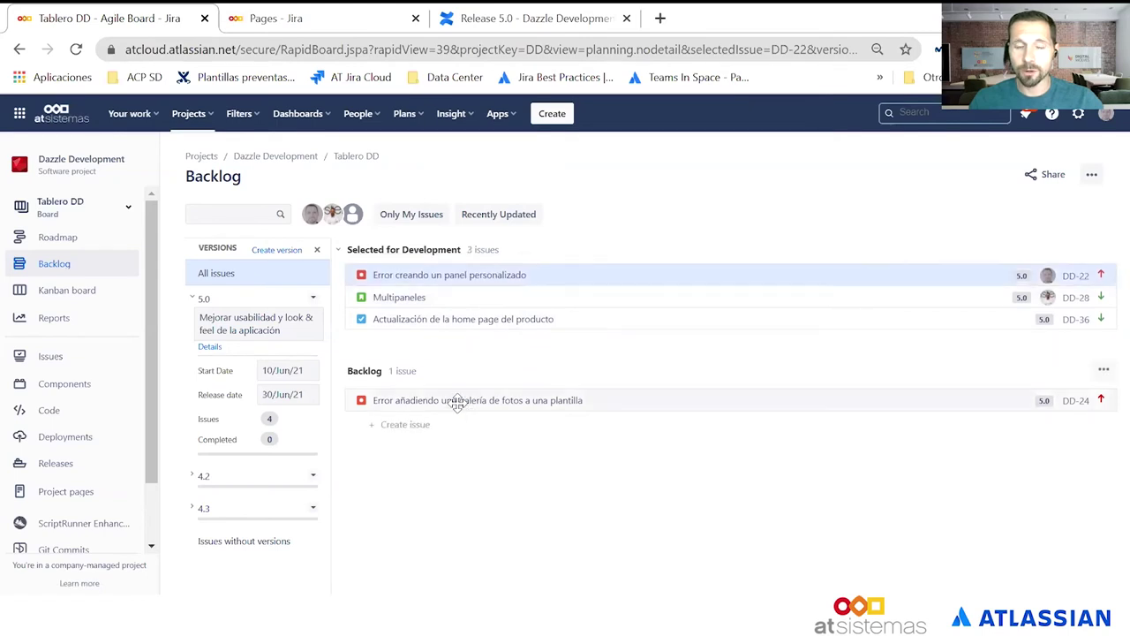
{"action": "left_click_drag", "start_coordinate": [457, 386], "coordinate": [454, 273]}
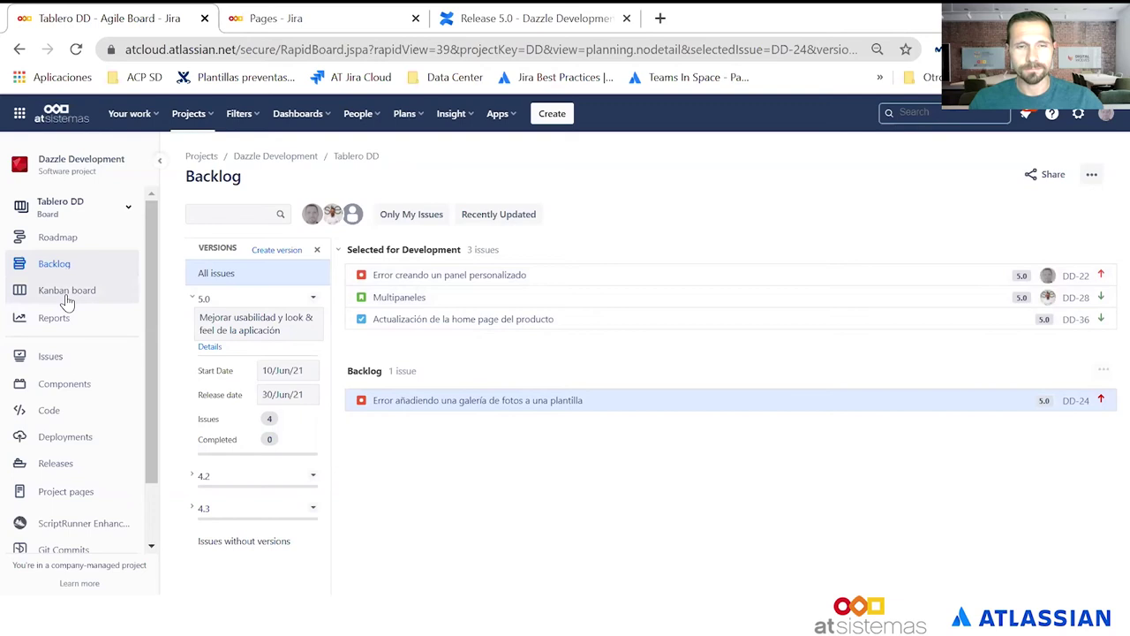
{"action": "left_click_drag", "start_coordinate": [557, 398], "coordinate": [543, 297]}
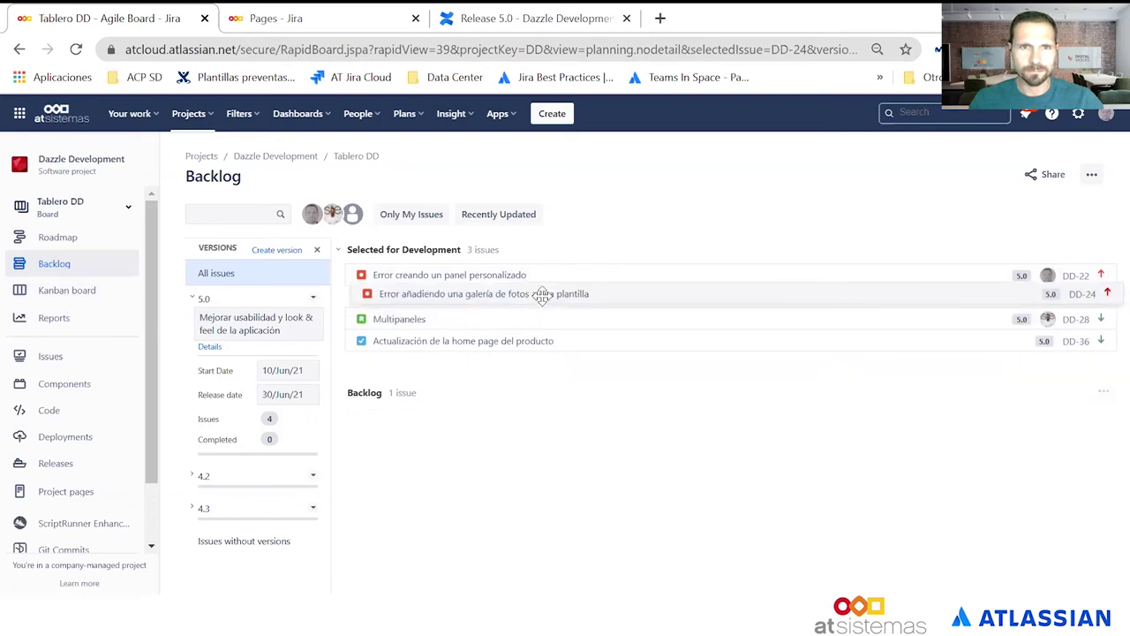
Move DD-36 to In Progress on the Kanban board and open its details.
{"action": "left_click", "coordinate": [83, 291]}
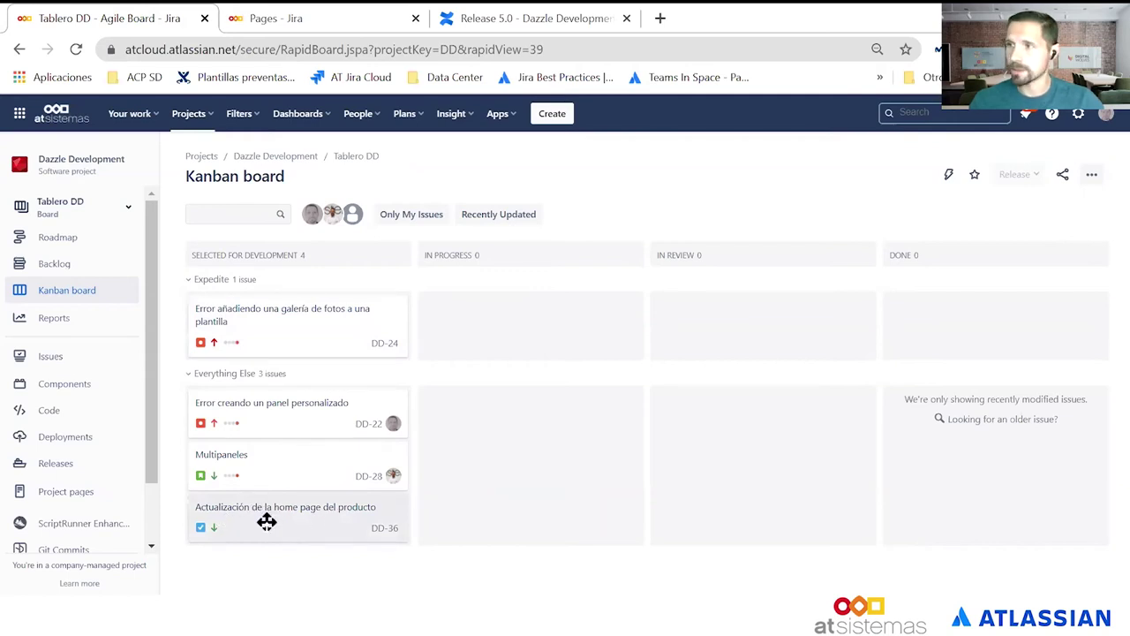
{"action": "left_click_drag", "start_coordinate": [266, 522], "coordinate": [509, 509]}
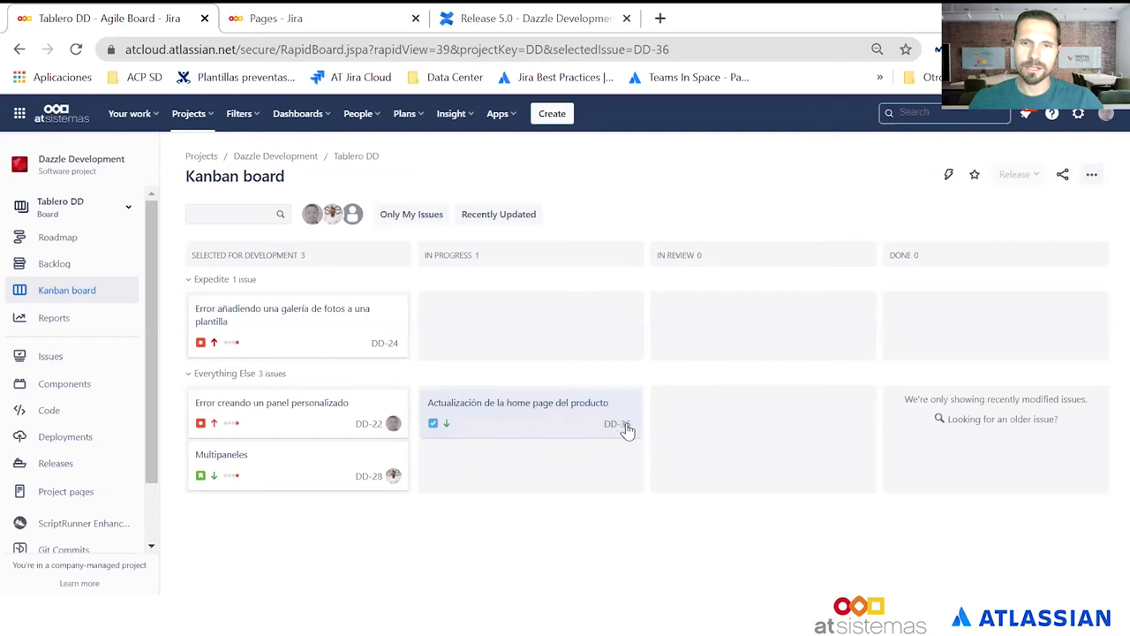
{"action": "left_click", "coordinate": [506, 411]}
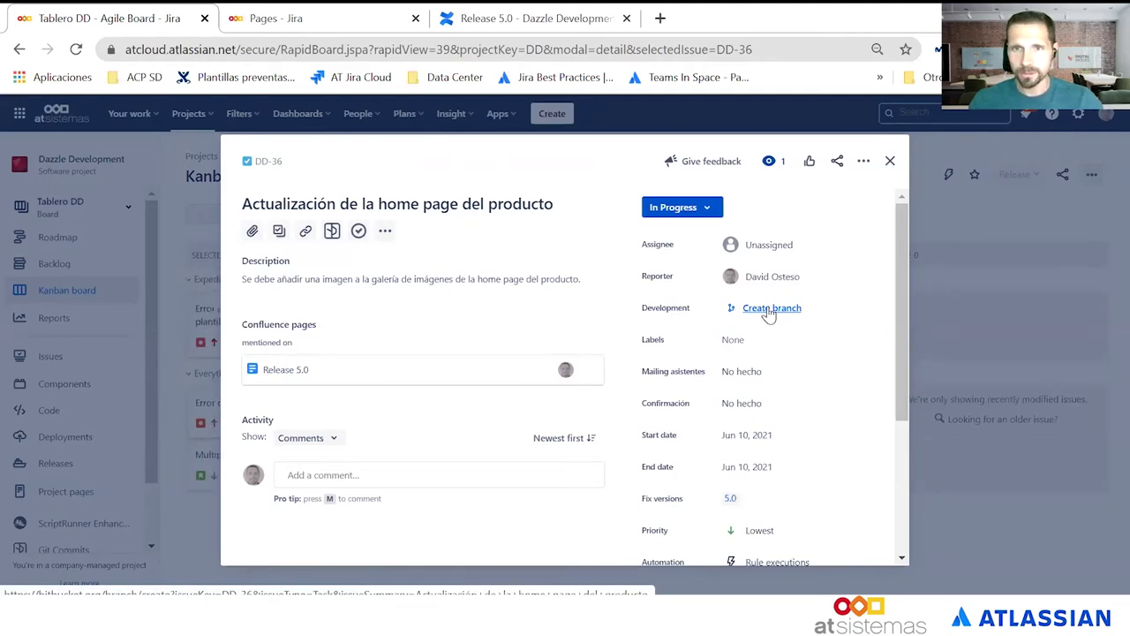
Create a Feature branch for DD-36 from develop in Bitbucket's dazzle repository, keeping the suggested branch name.
{"action": "left_click", "coordinate": [768, 311]}
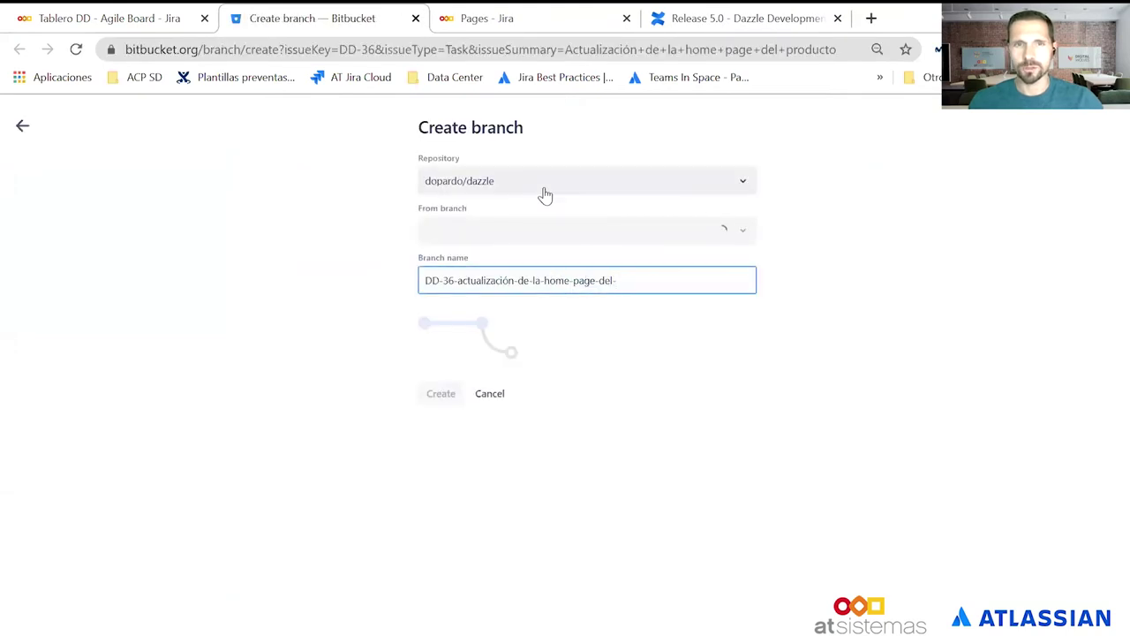
{"action": "left_click", "coordinate": [547, 234]}
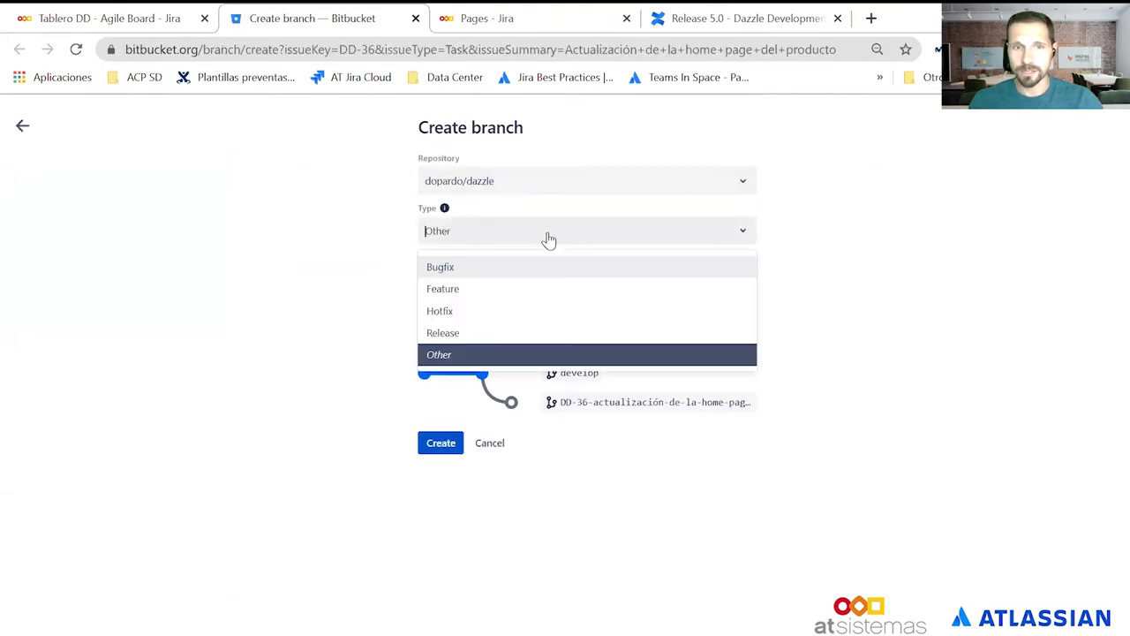
{"action": "left_click", "coordinate": [498, 291]}
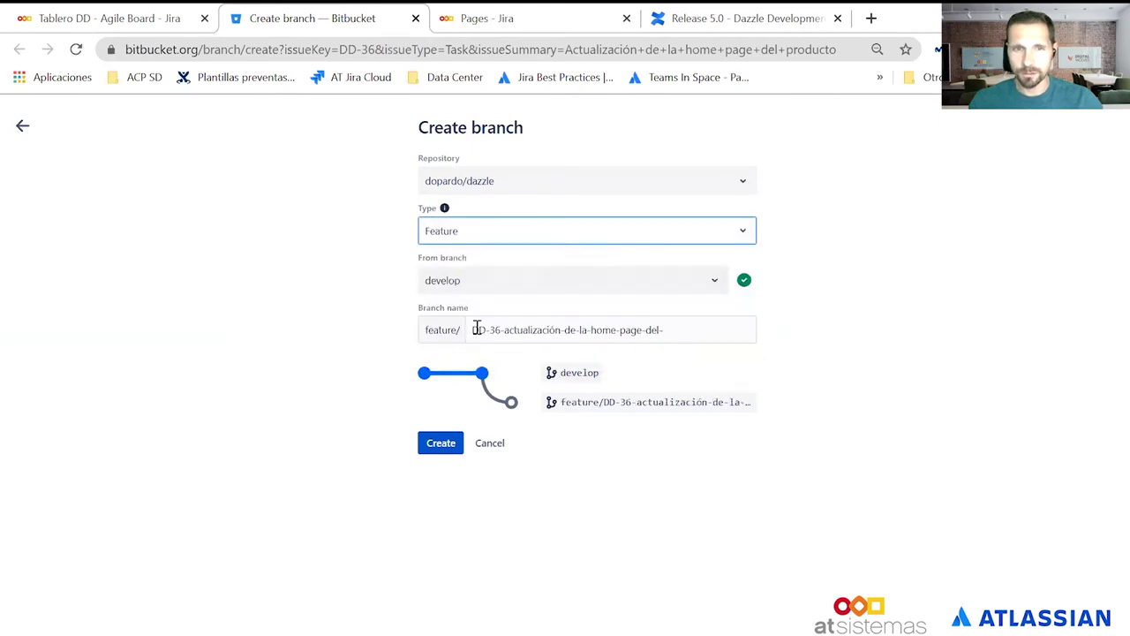
{"action": "left_click", "coordinate": [429, 329]}
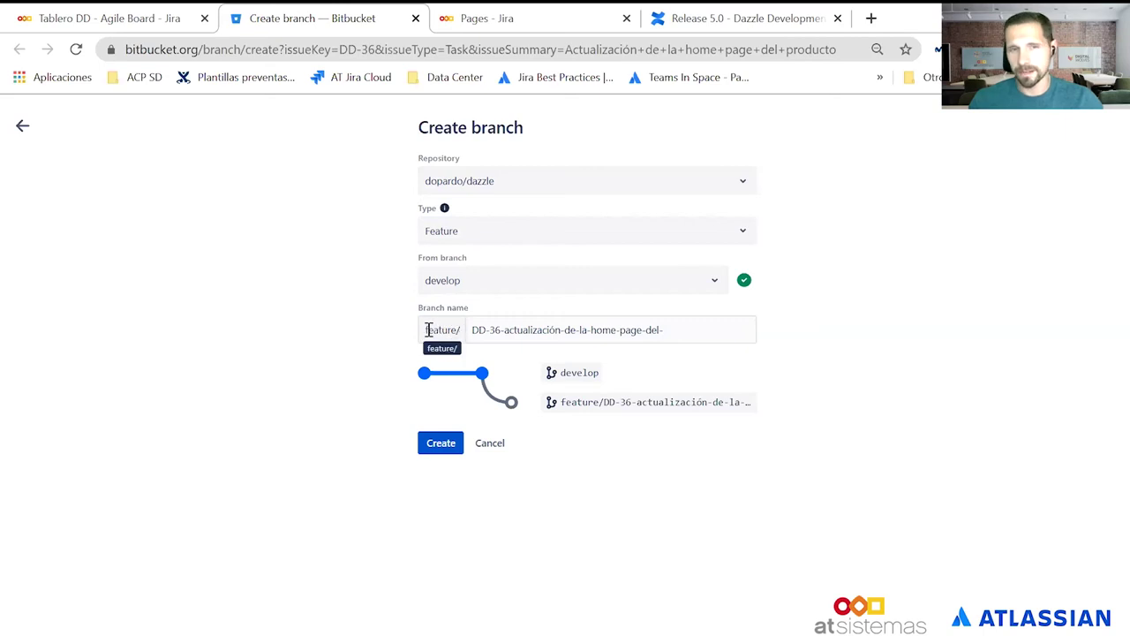
{"action": "left_click", "coordinate": [441, 444]}
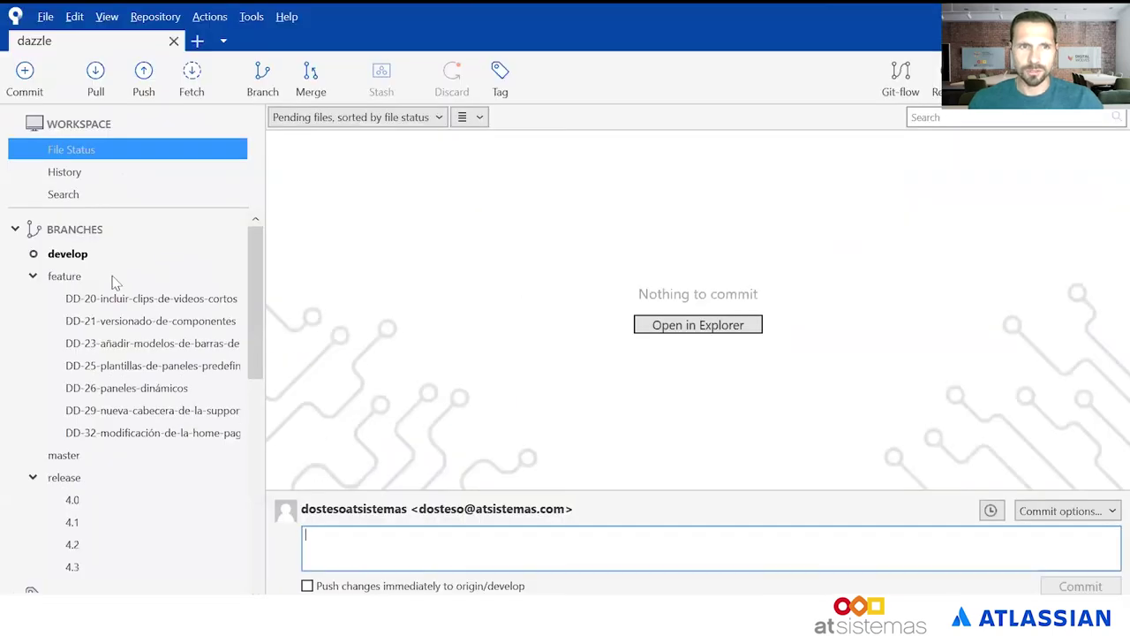
Switch to the dazzle repository in Sourcetree and fetch from the origin remote.
{"action": "scroll", "coordinate": [221, 245], "scroll_direction": "down", "scroll_amount": 3}
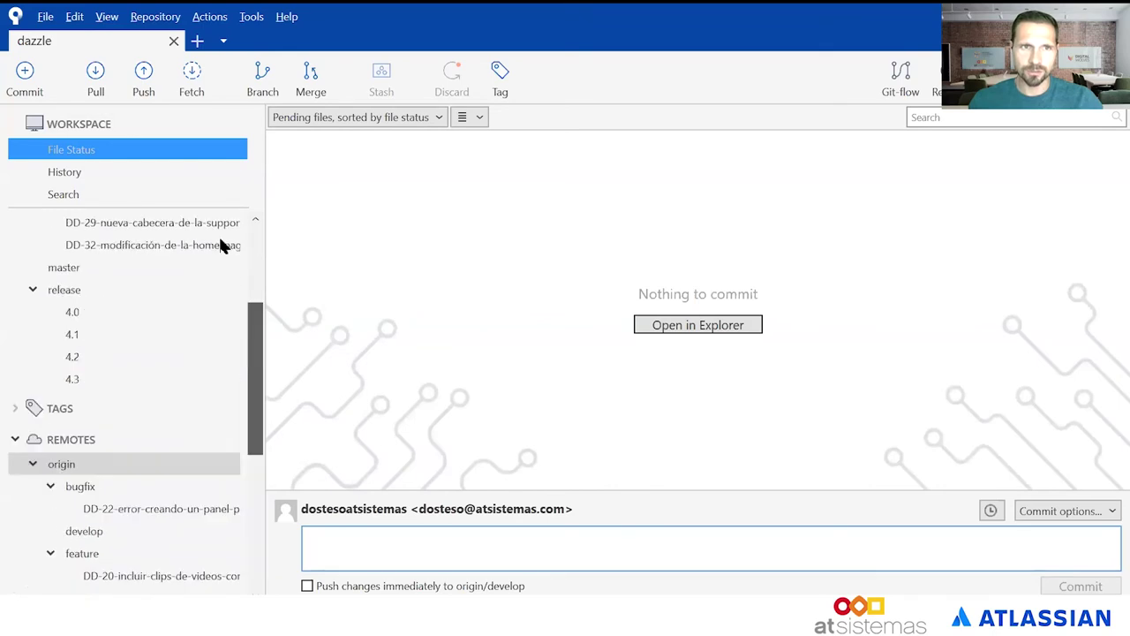
{"action": "scroll", "coordinate": [71, 265], "scroll_direction": "up", "scroll_amount": 3}
{"action": "scroll", "coordinate": [172, 372], "scroll_direction": "down", "scroll_amount": 5}
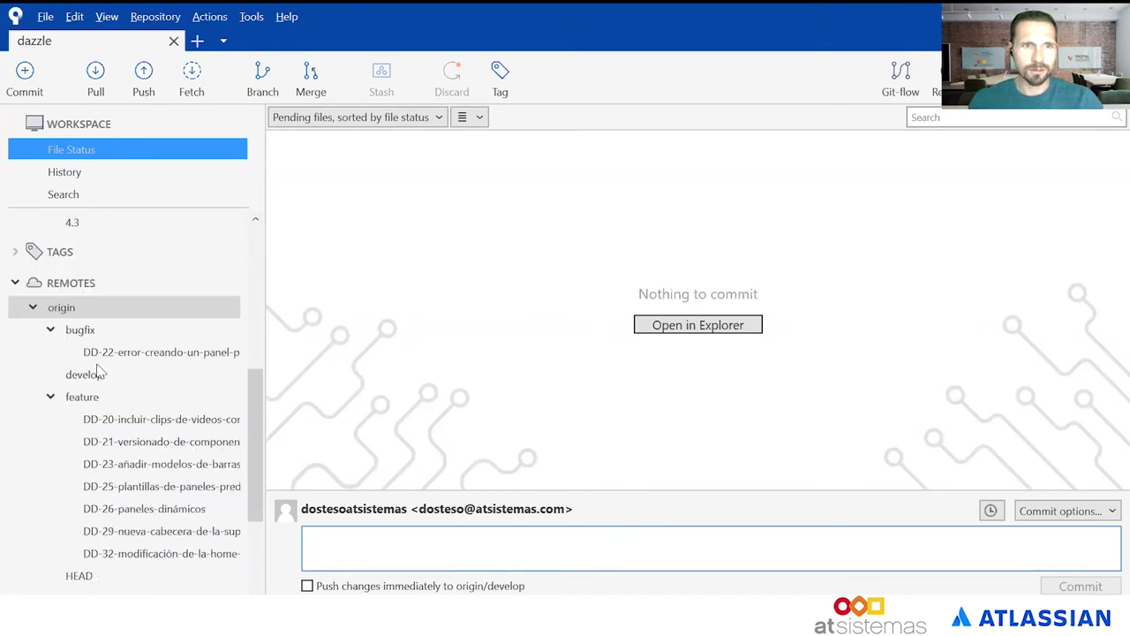
{"action": "right_click", "coordinate": [64, 315]}
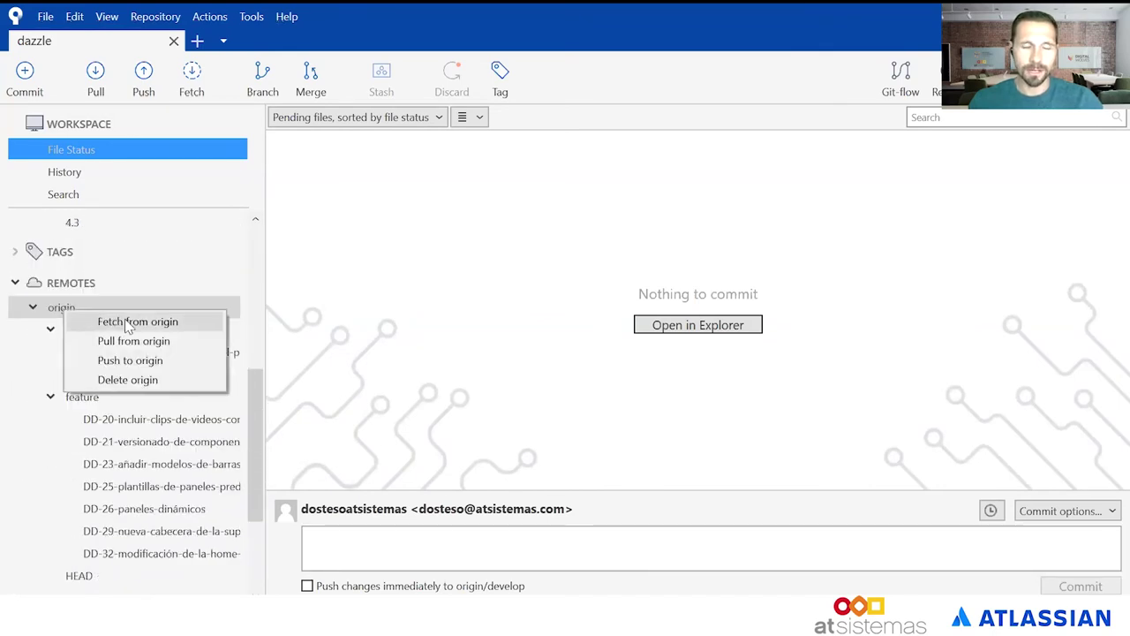
{"action": "left_click", "coordinate": [121, 322]}
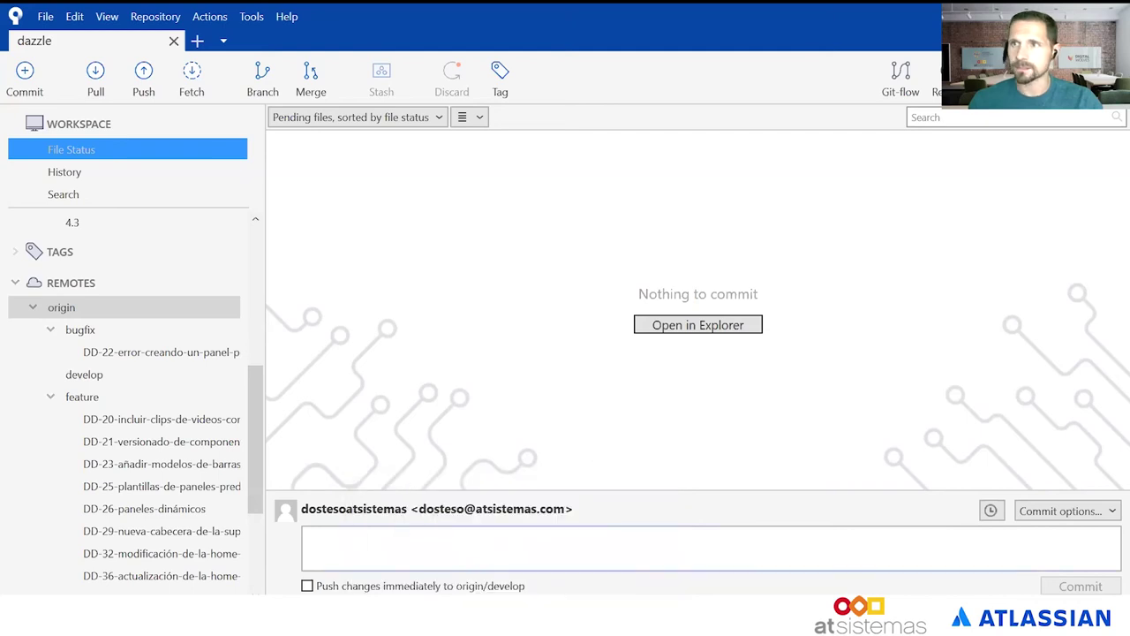
Switch to Chrome and view the current support_page.html, including its banners and image gallery.
{"action": "key", "text": "alt+Tab"}
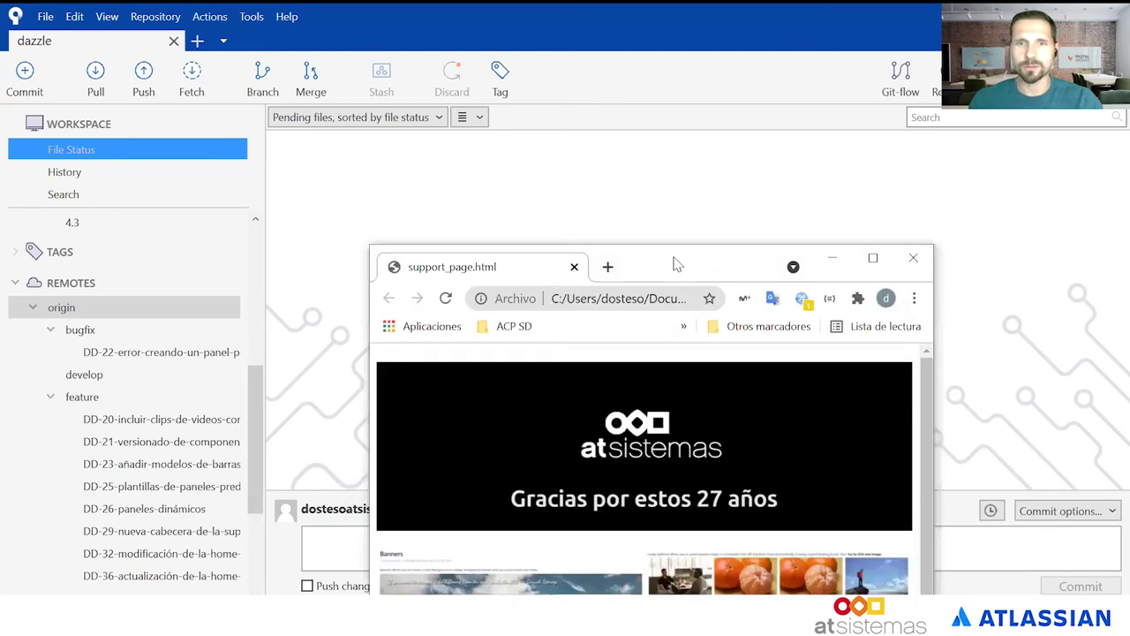
{"action": "double_click", "coordinate": [676, 263]}
{"action": "scroll", "coordinate": [855, 403], "scroll_direction": "down", "scroll_amount": 3}
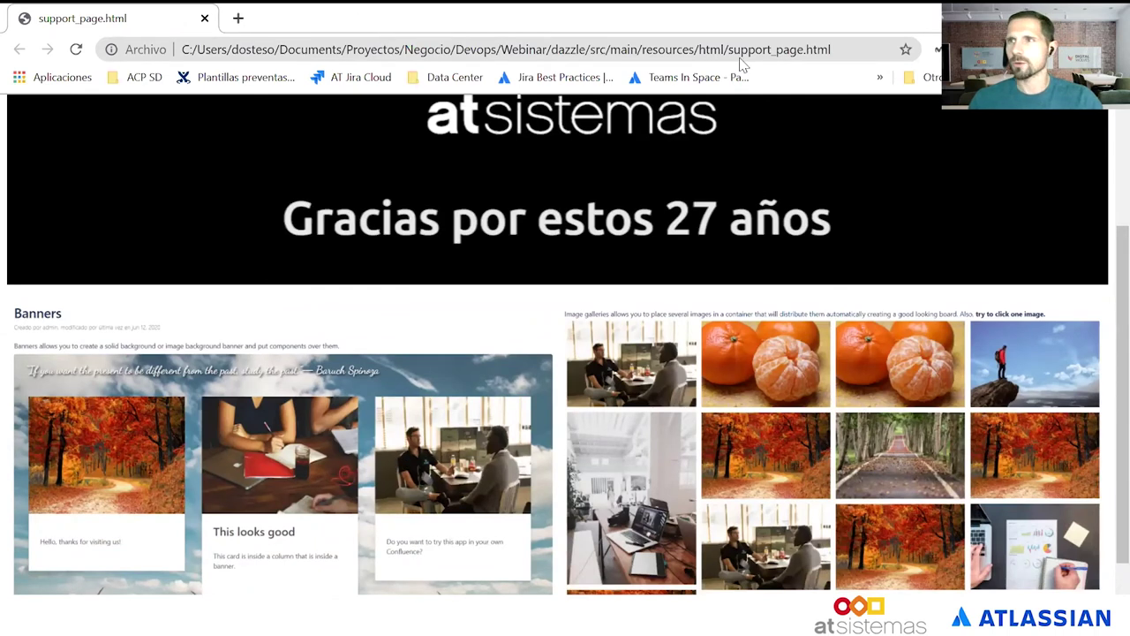
Return to Sourcetree and check out the remote DD-36 feature branch from origin as a local branch.
{"action": "key", "text": "alt+Tab"}
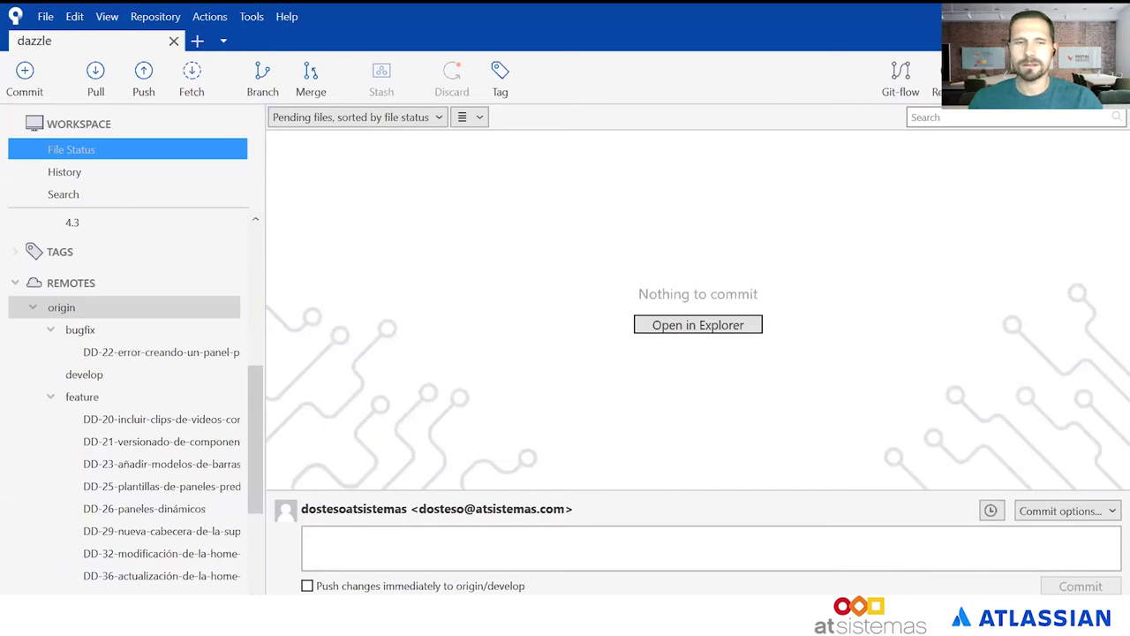
{"action": "scroll", "coordinate": [124, 445], "scroll_direction": "down", "scroll_amount": 2}
{"action": "scroll", "coordinate": [30, 433], "scroll_direction": "up", "scroll_amount": 2}
{"action": "scroll", "coordinate": [150, 458], "scroll_direction": "down", "scroll_amount": 1}
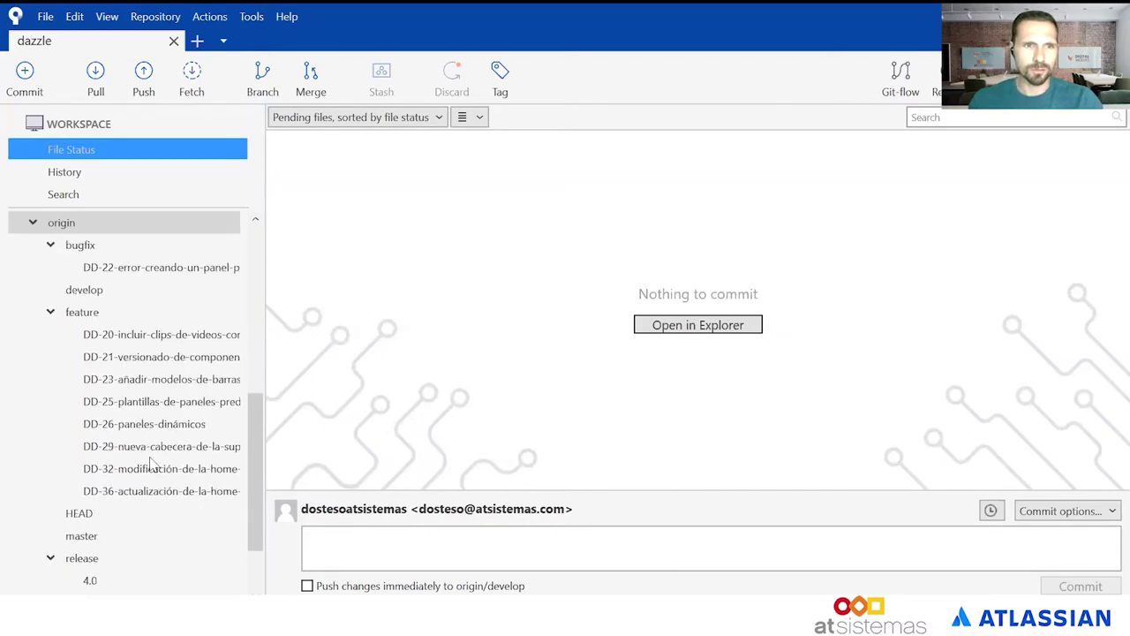
{"action": "left_click", "coordinate": [119, 499]}
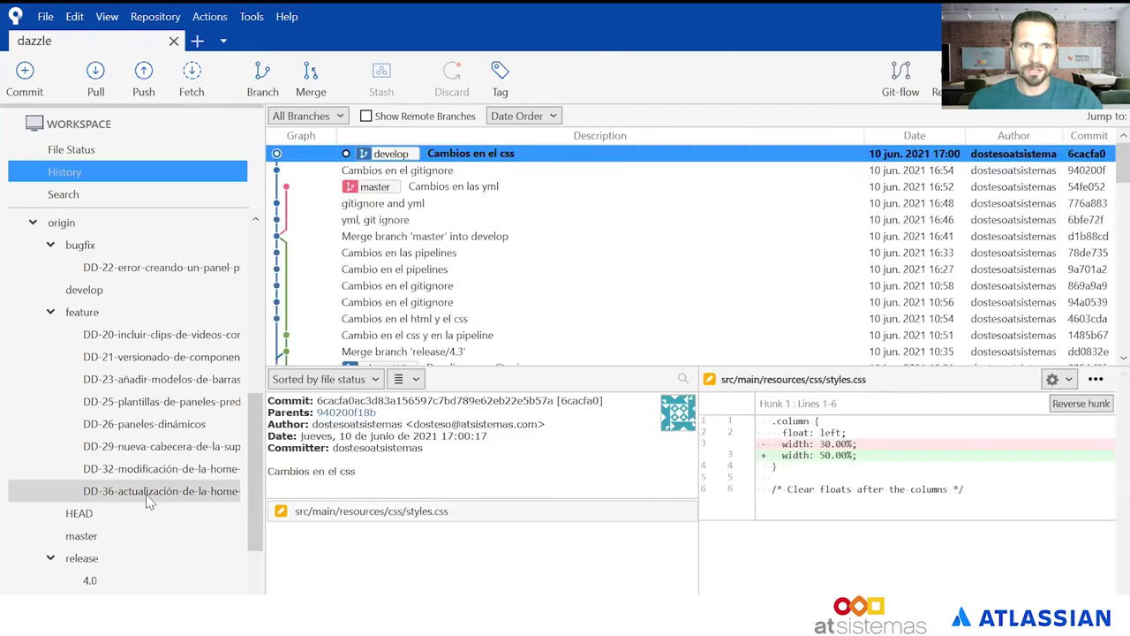
{"action": "left_click_drag", "start_coordinate": [256, 448], "coordinate": [255, 281]}
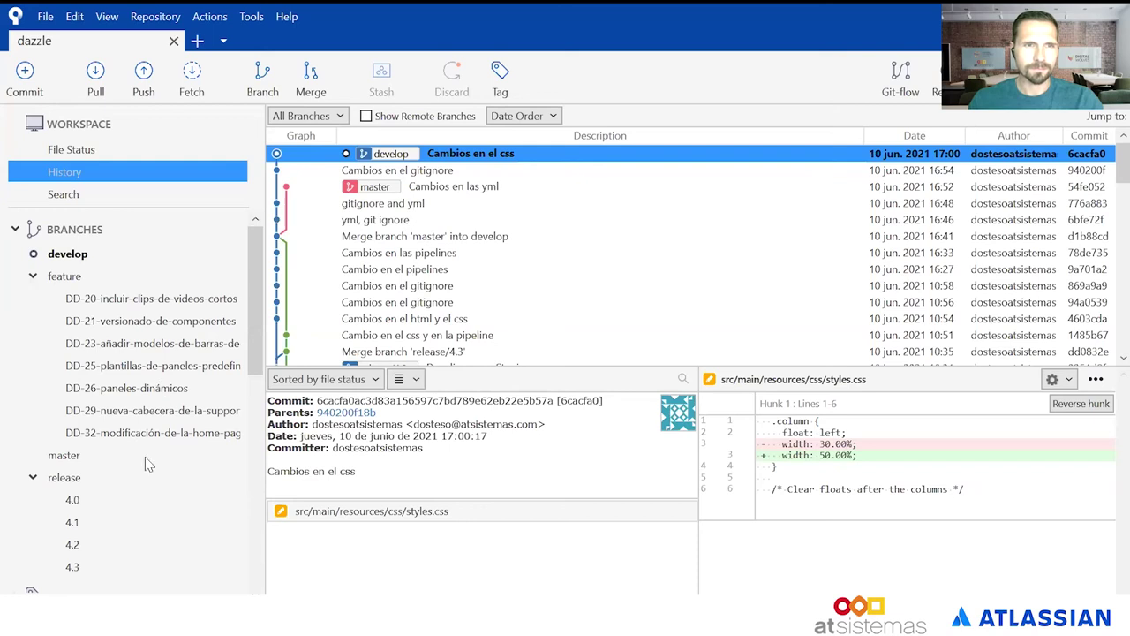
{"action": "right_click", "coordinate": [120, 443]}
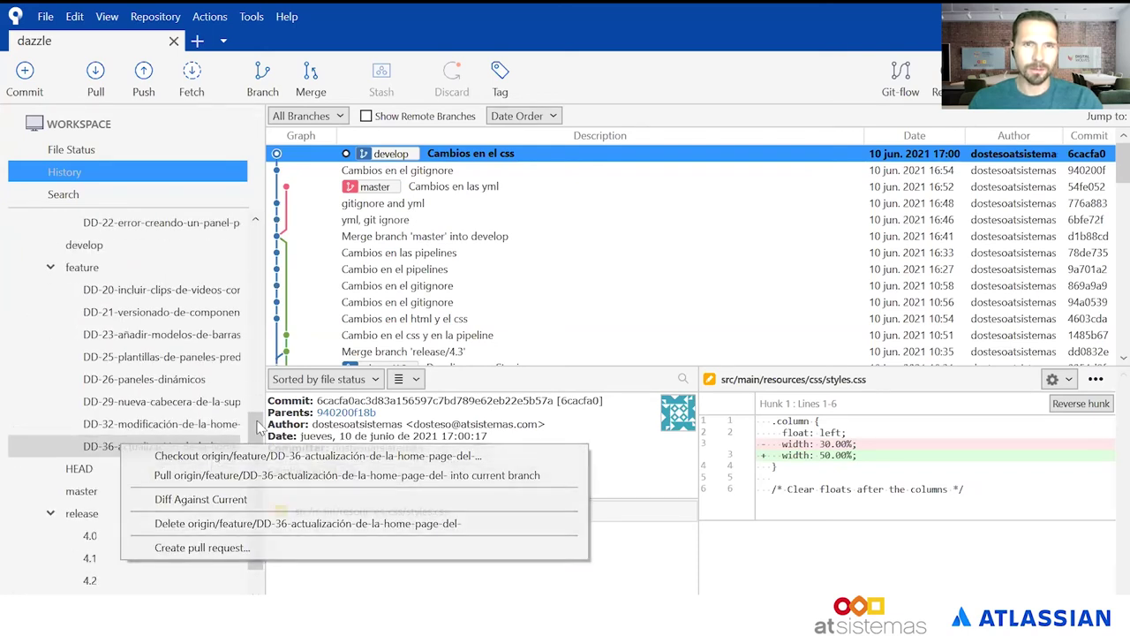
{"action": "left_click", "coordinate": [273, 456]}
{"action": "left_click", "coordinate": [655, 273]}
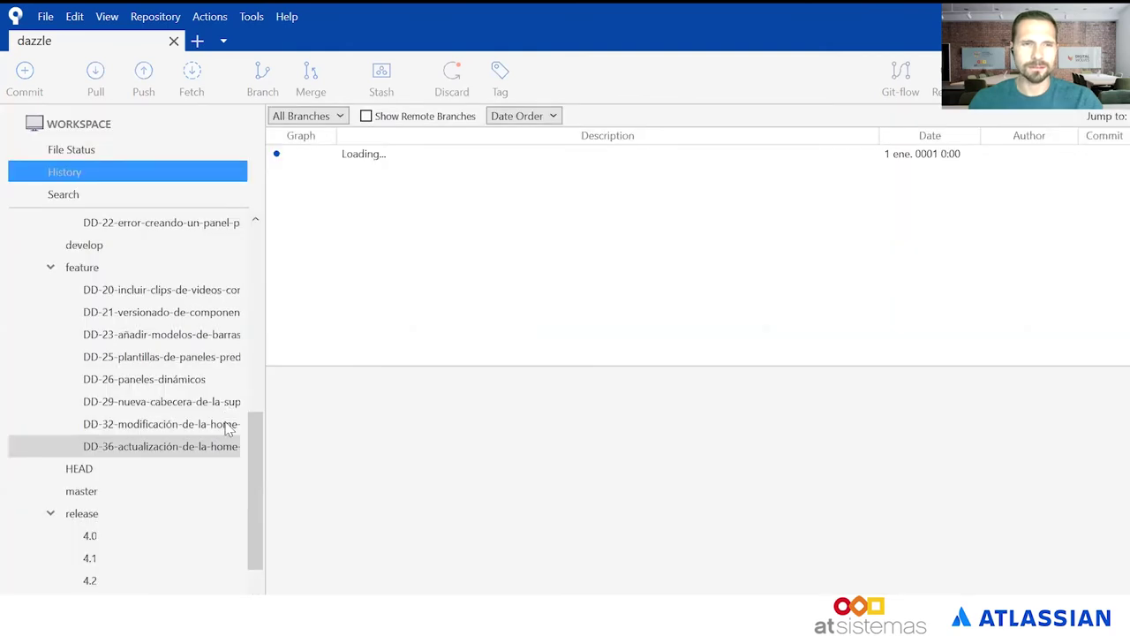
{"action": "left_click_drag", "start_coordinate": [252, 482], "coordinate": [259, 263]}
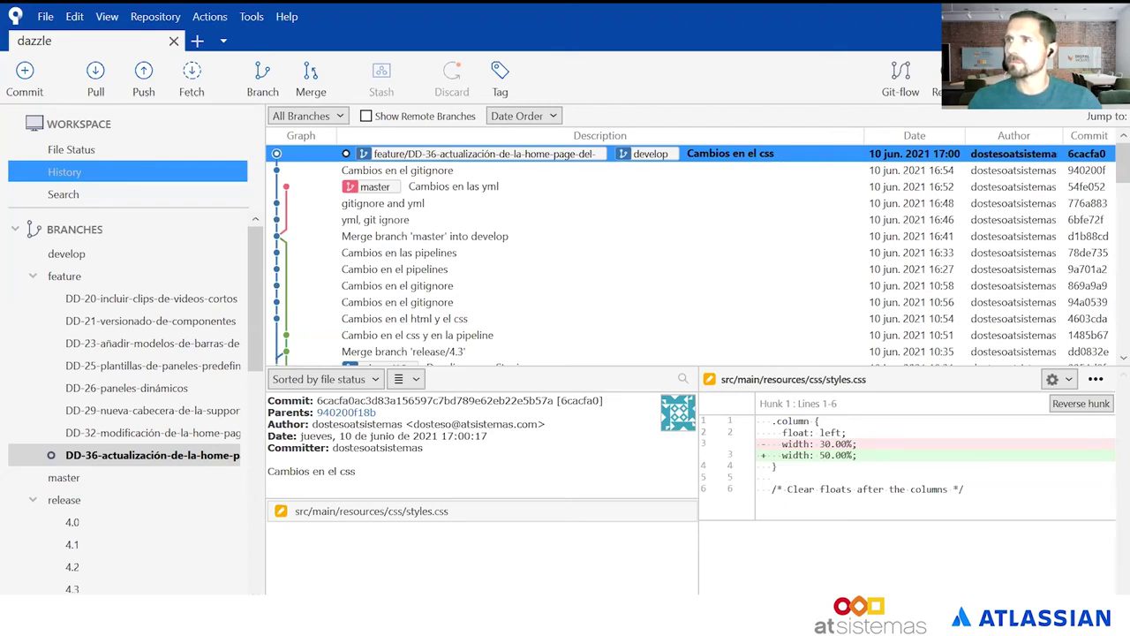
In Notepad++, duplicate the image2.png column line in support_page.html, point the copy to image3.png, and save the file.
{"action": "key", "text": "alt+Tab"}
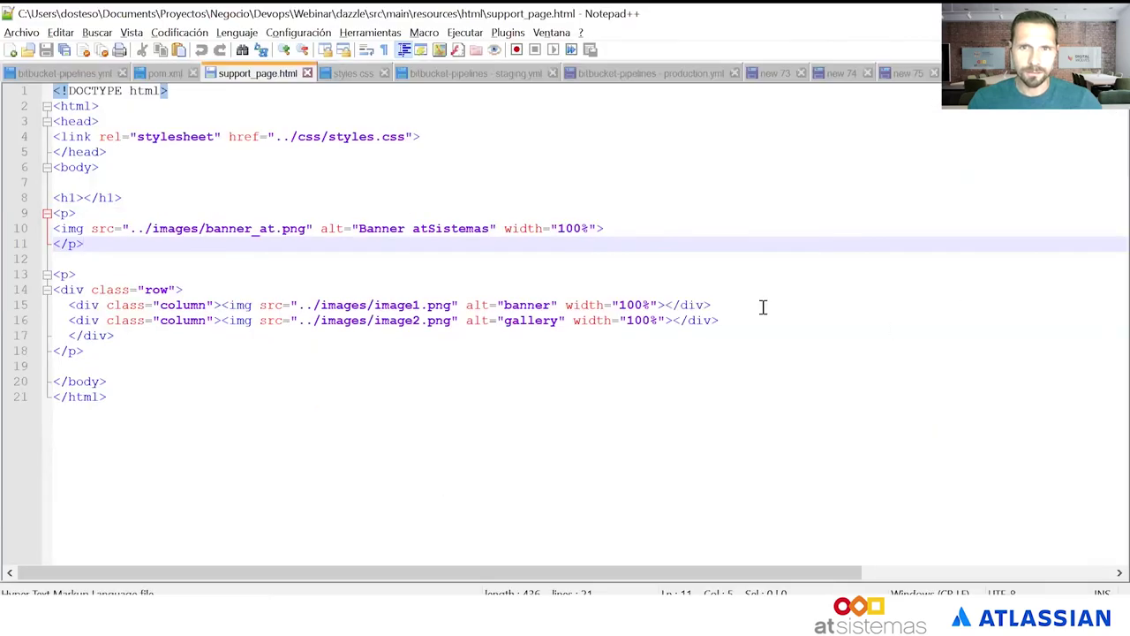
{"action": "left_click", "coordinate": [767, 318]}
{"action": "key", "text": "shift+Home"}
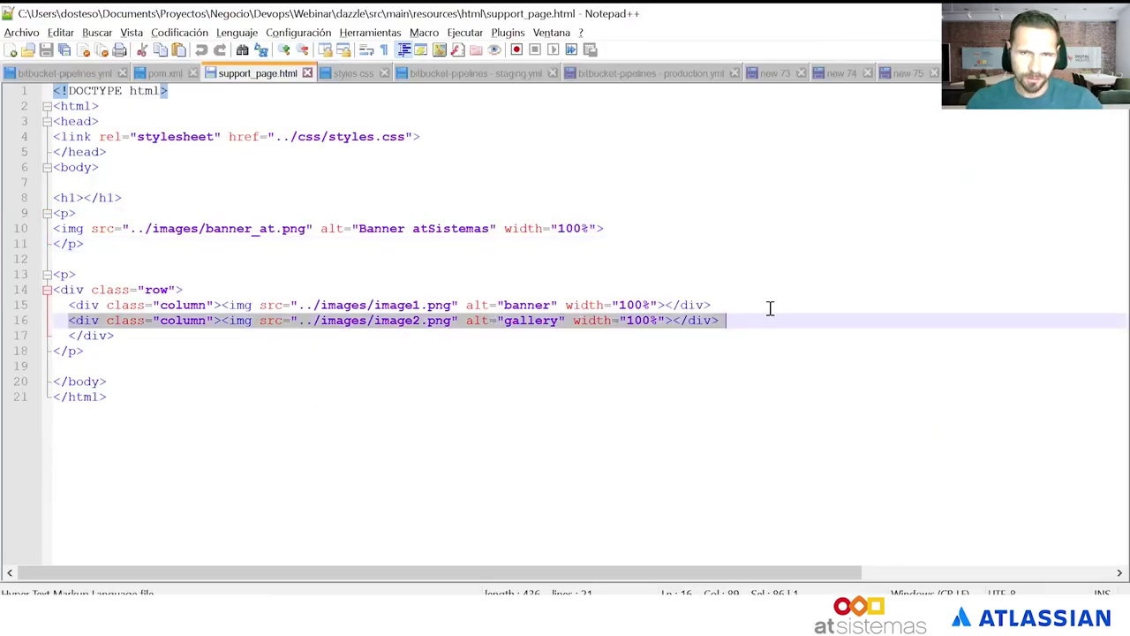
{"action": "key", "text": "ctrl+c"}
{"action": "key", "text": "End"}
{"action": "key", "text": "Return"}
{"action": "key", "text": "ctrl+v"}
{"action": "left_click", "coordinate": [420, 336]}
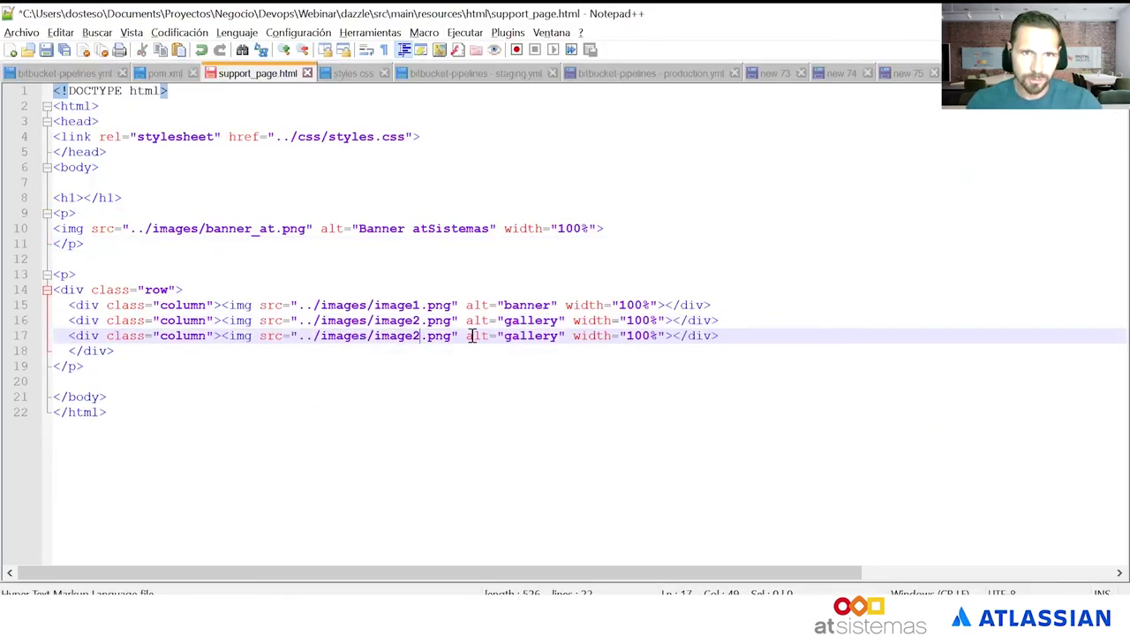
{"action": "key", "text": "BackSpace"}
{"action": "type", "text": "3"}
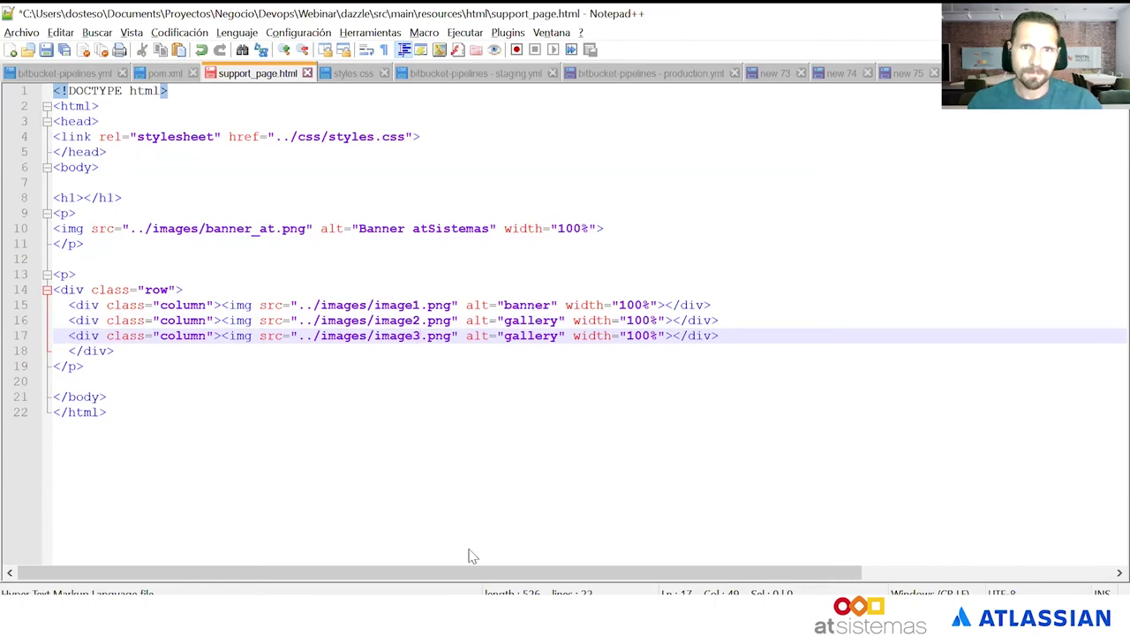
{"action": "left_click", "coordinate": [44, 51]}
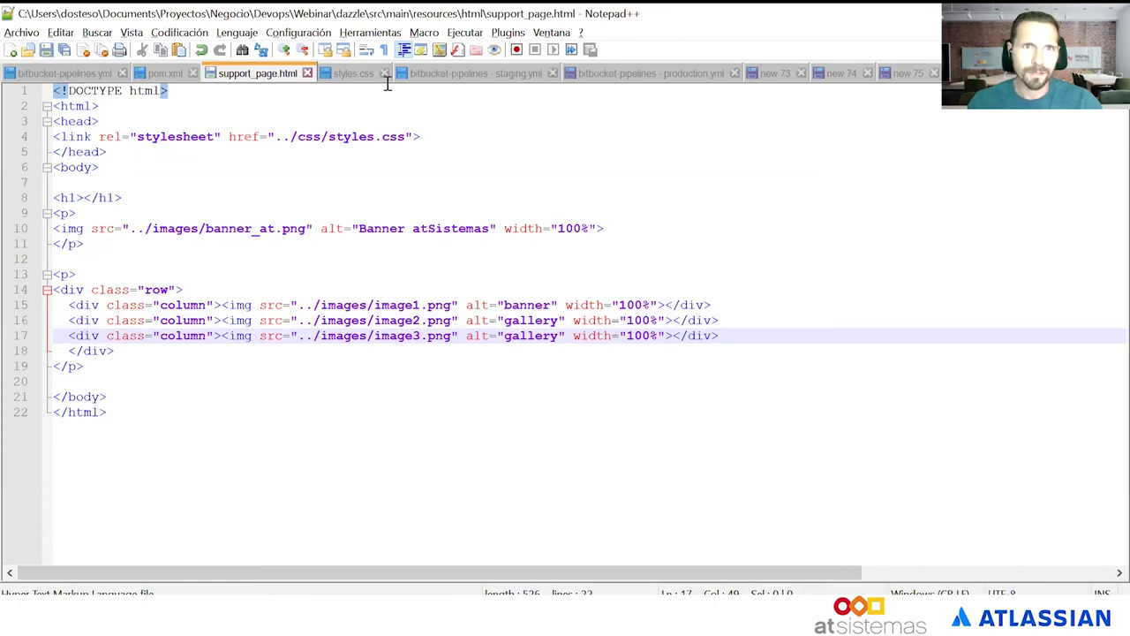
Set the .column width to 30.00% in styles.css and save the file.
{"action": "left_click", "coordinate": [353, 75]}
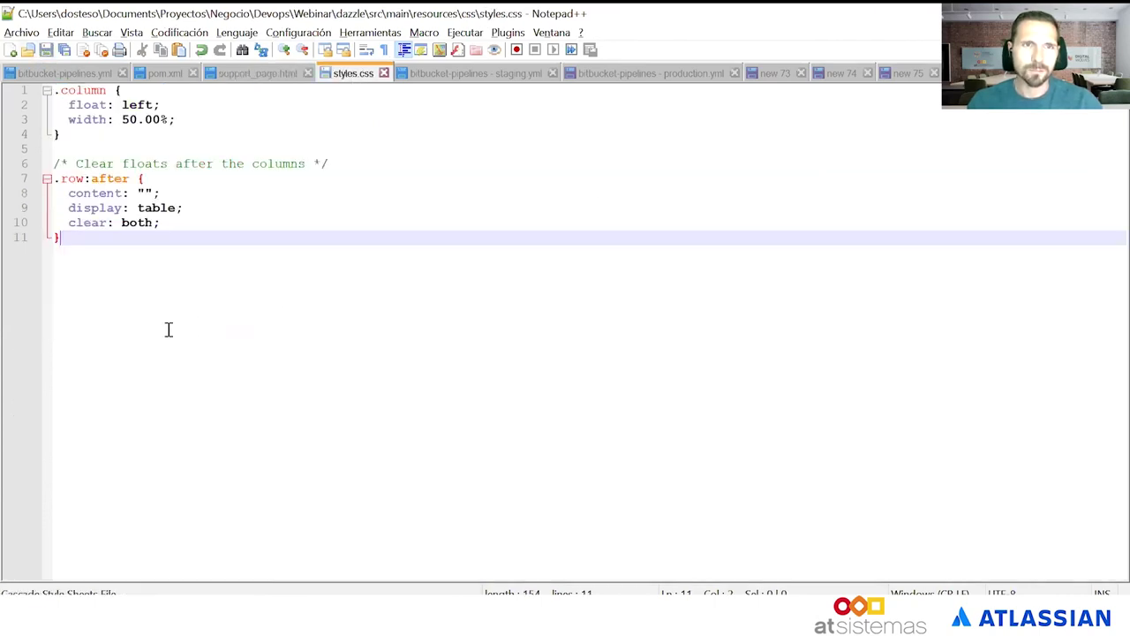
{"action": "left_click", "coordinate": [131, 121]}
{"action": "key", "text": "BackSpace"}
{"action": "type", "text": "3"}
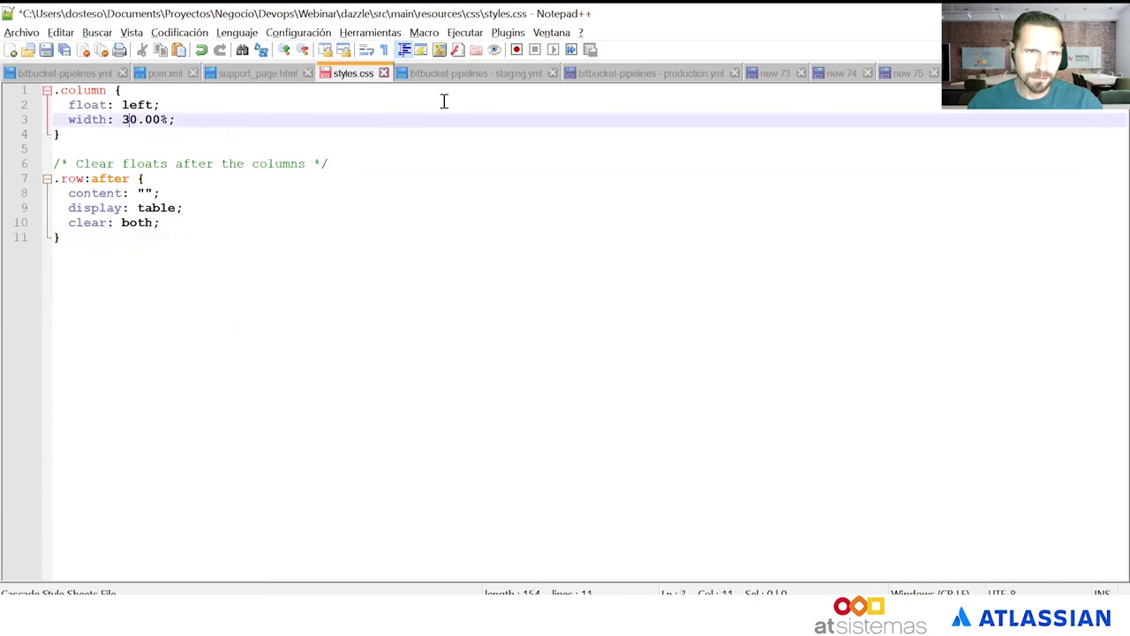
{"action": "left_click", "coordinate": [46, 50]}
Switch to Sourcetree, review the uncommitted changes in styles.css and support_page.html, and stage both files.
{"action": "key", "text": "alt+Tab"}
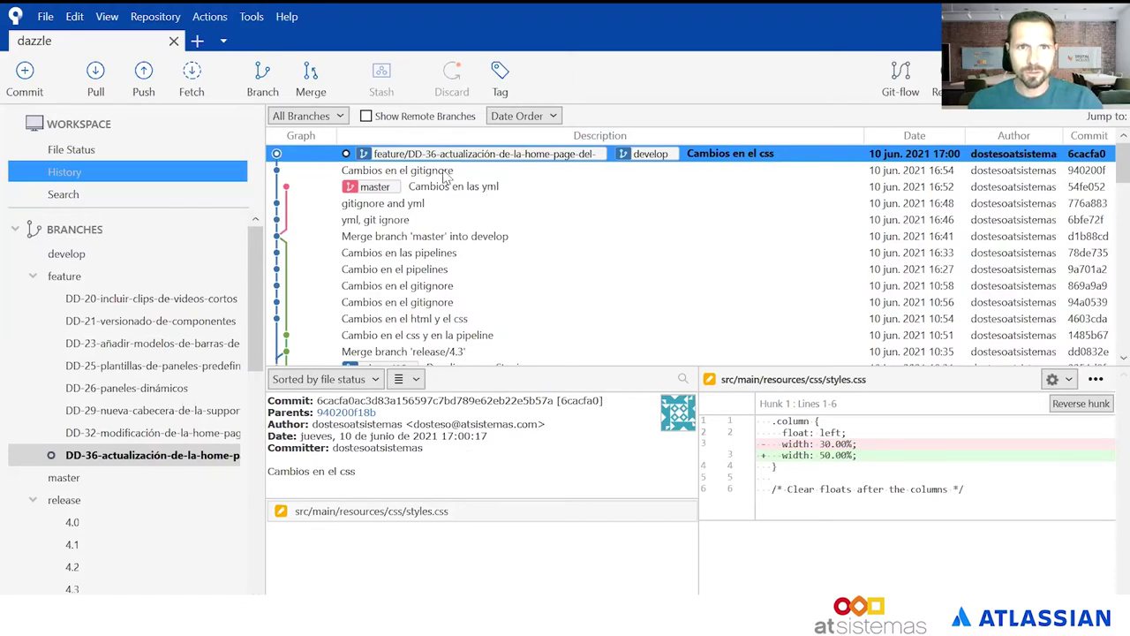
{"action": "left_click", "coordinate": [446, 172]}
{"action": "left_click", "coordinate": [398, 151]}
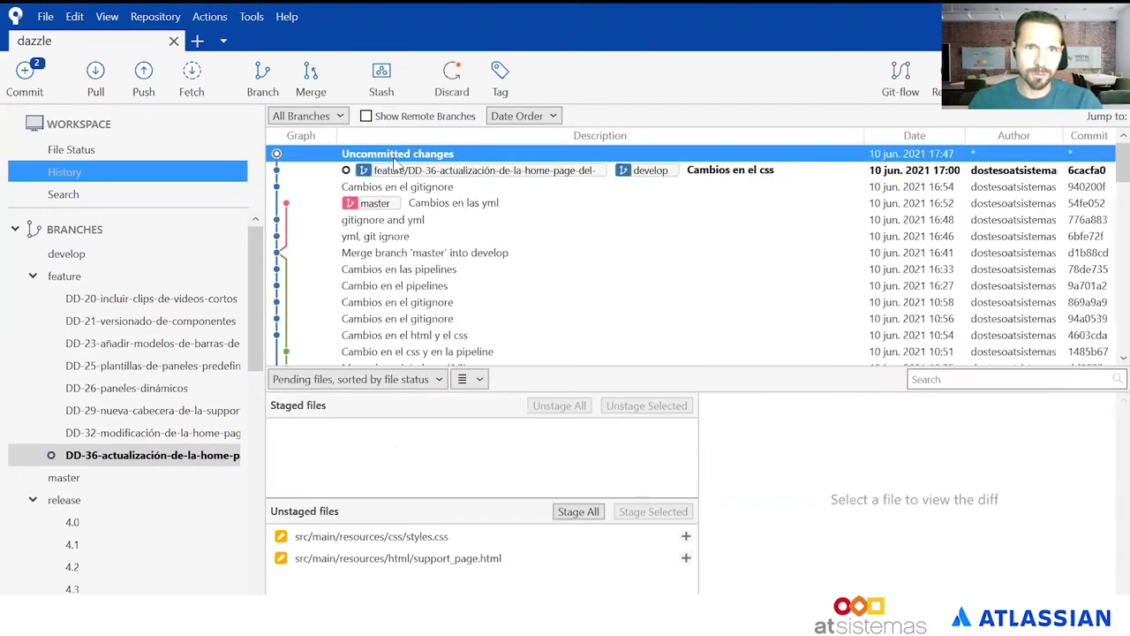
{"action": "left_click", "coordinate": [410, 538]}
{"action": "left_click", "coordinate": [476, 558]}
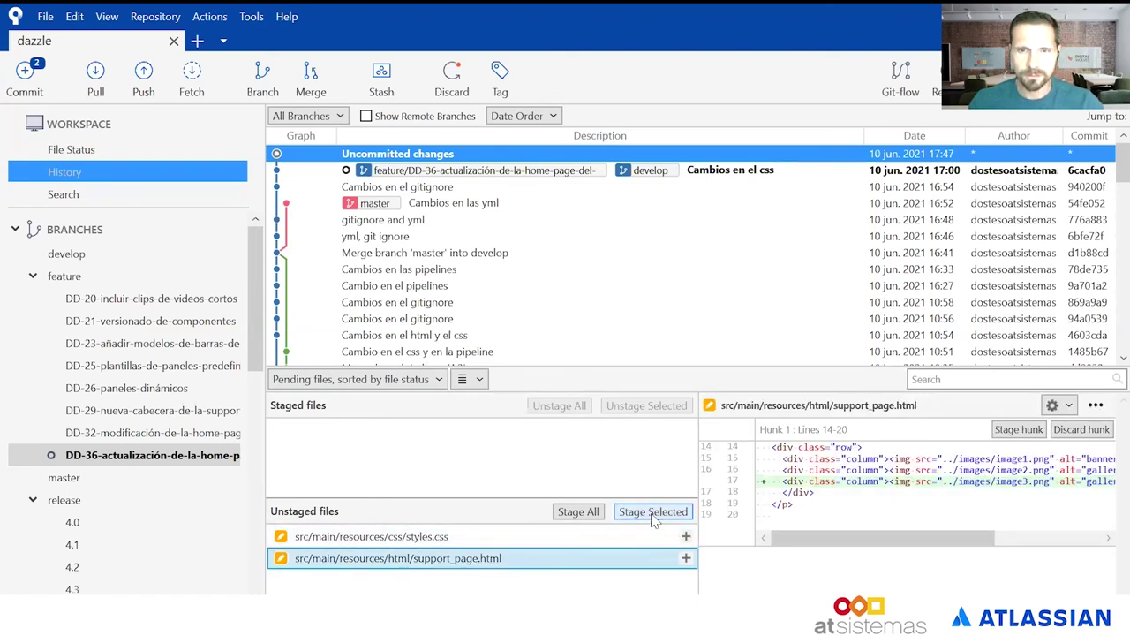
{"action": "left_click", "coordinate": [575, 511]}
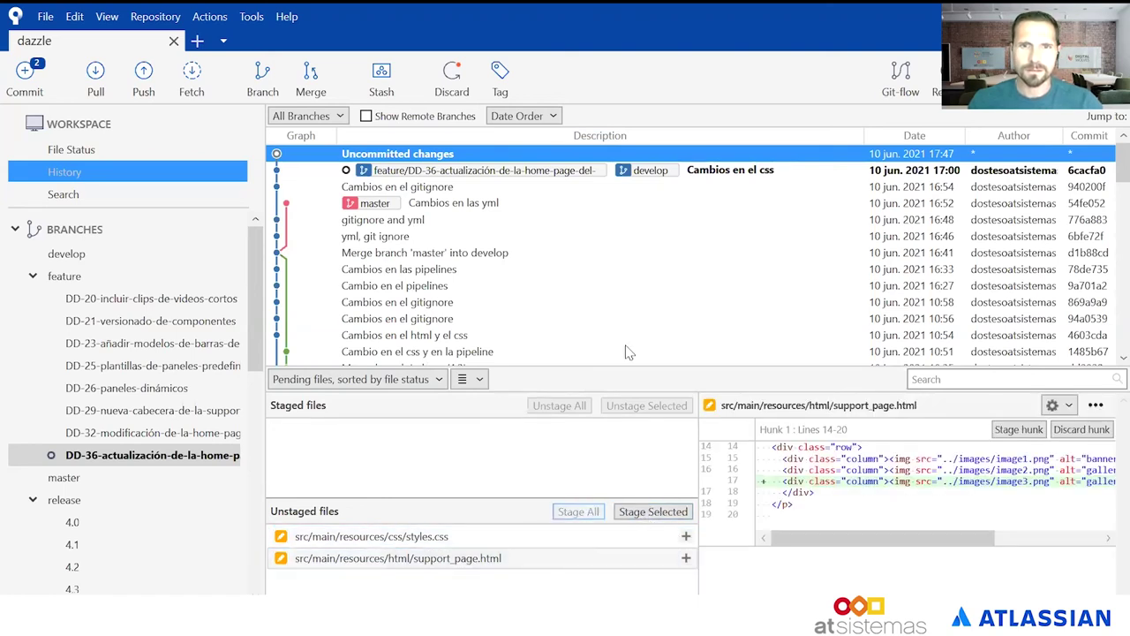
Commit the staged files with the message "DD-36: Cambios en el html y el css".
{"action": "left_click", "coordinate": [31, 77]}
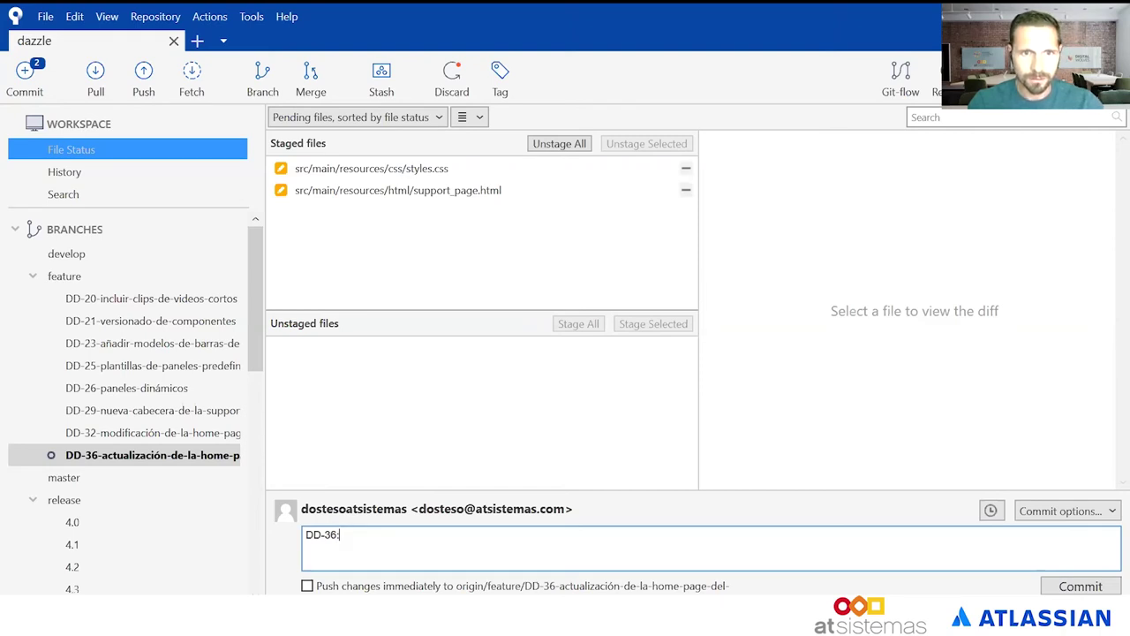
{"action": "type", "text": "AMB"}
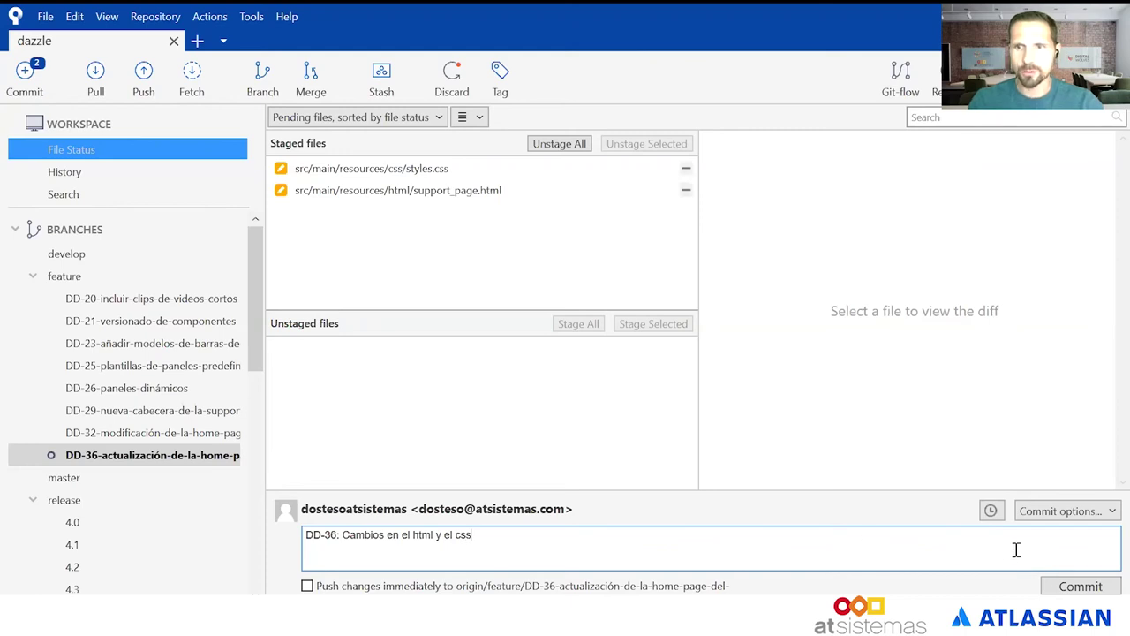
{"action": "left_click", "coordinate": [1092, 590]}
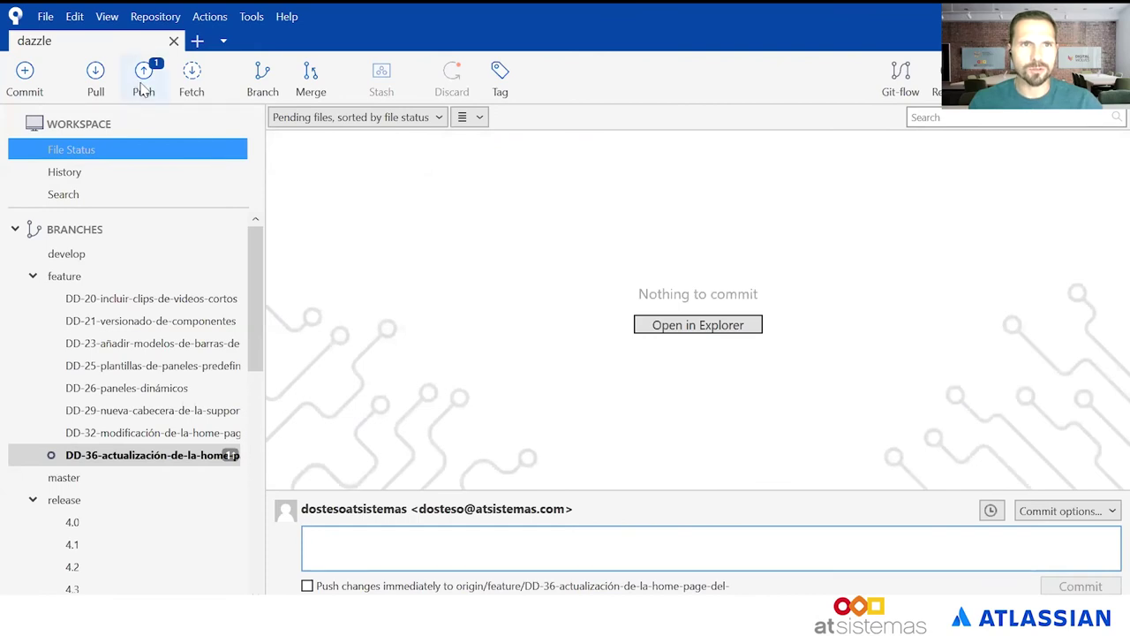
Push the DD-36 feature branch to its matching remote branch on origin, with all tags included.
{"action": "left_click", "coordinate": [141, 78]}
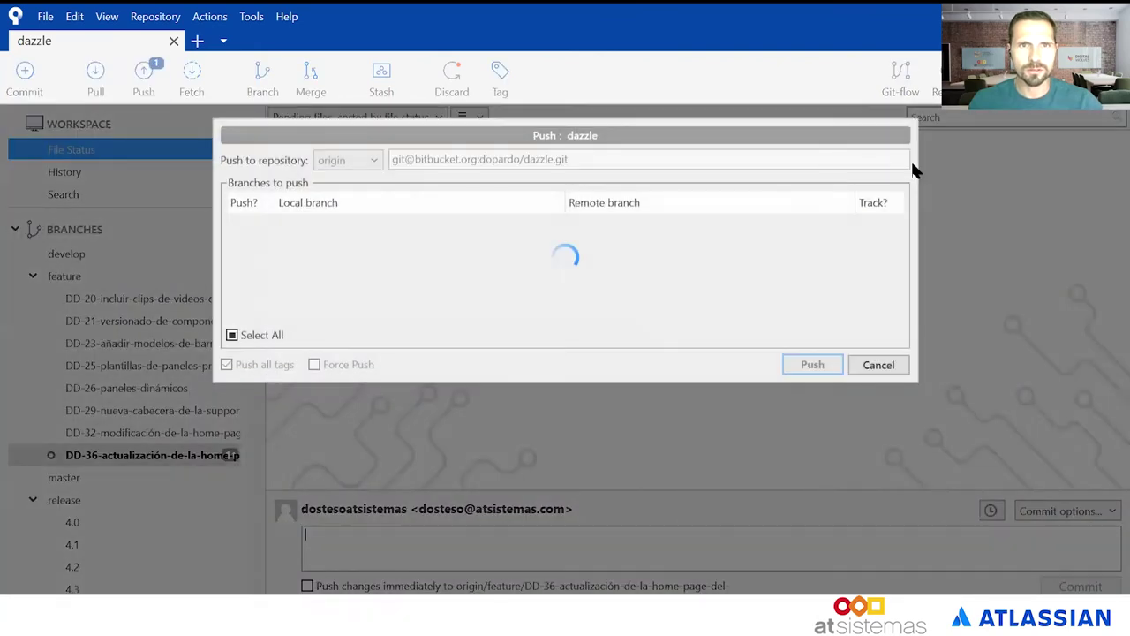
{"action": "left_click", "coordinate": [618, 394]}
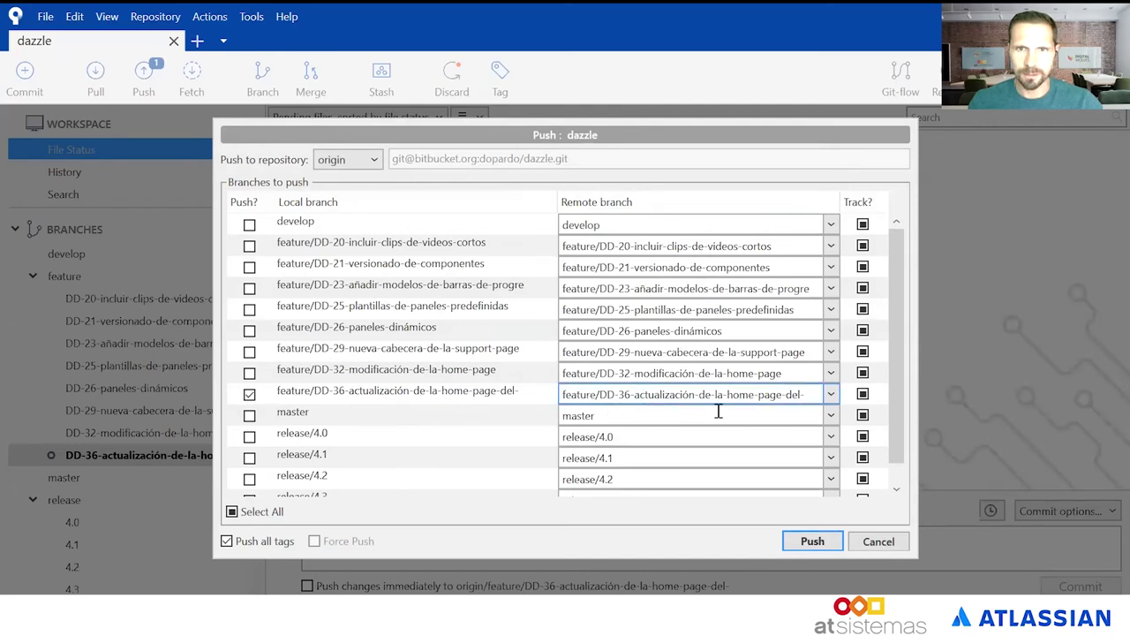
{"action": "left_click", "coordinate": [810, 540]}
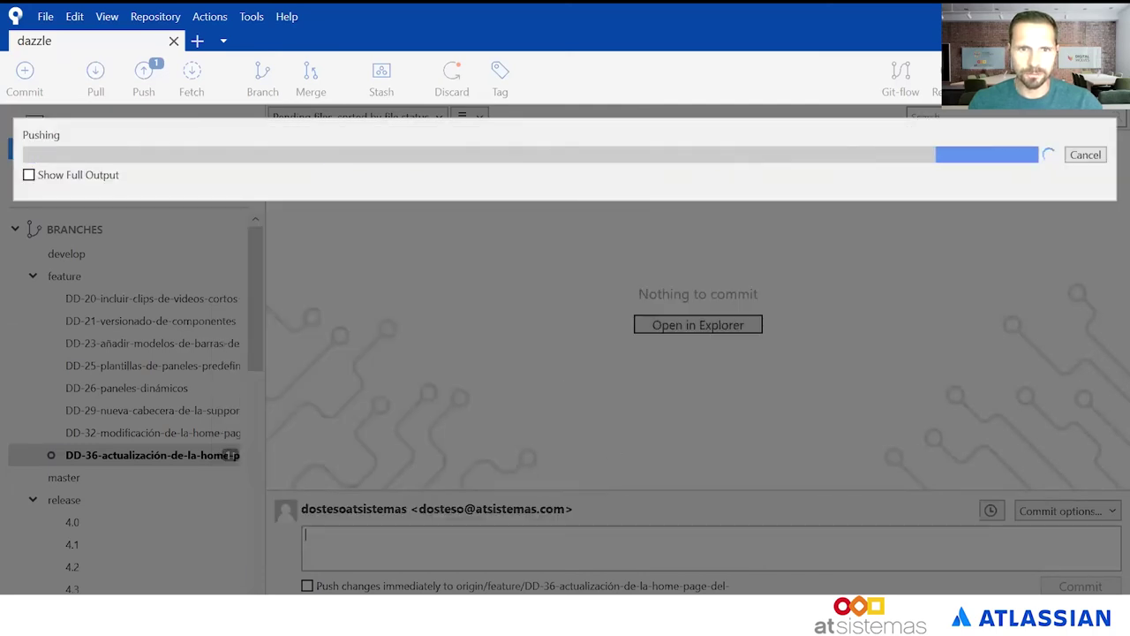
Switch to the DD-36 issue in Jira and examine its linked development branches, commits and builds.
{"action": "mouse_move", "coordinate": [515, 618]}
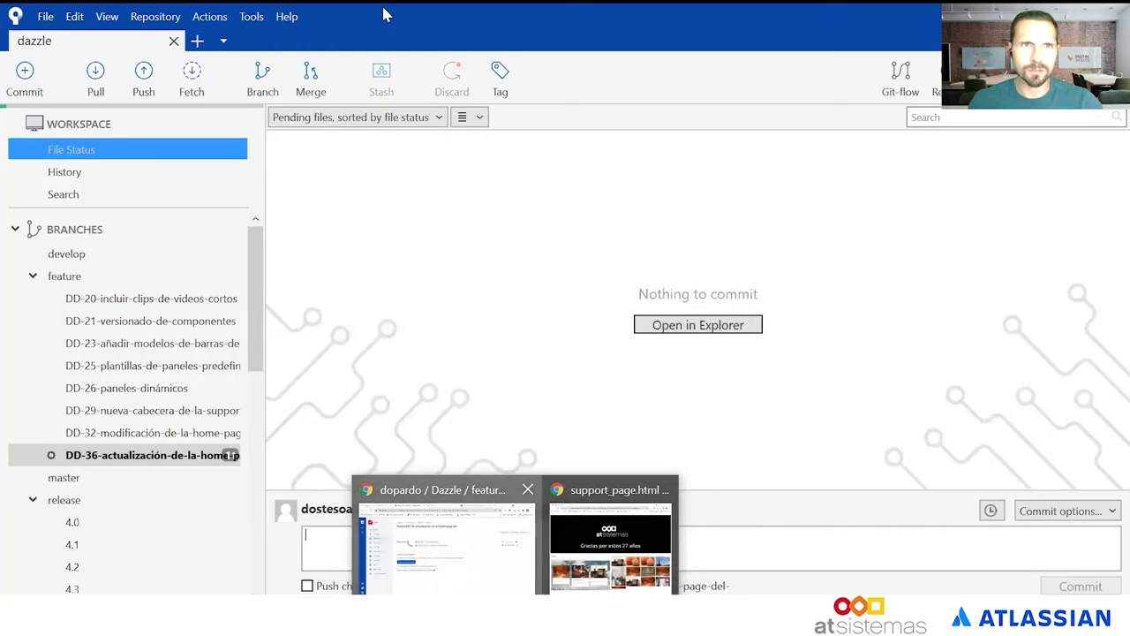
{"action": "left_click", "coordinate": [450, 543]}
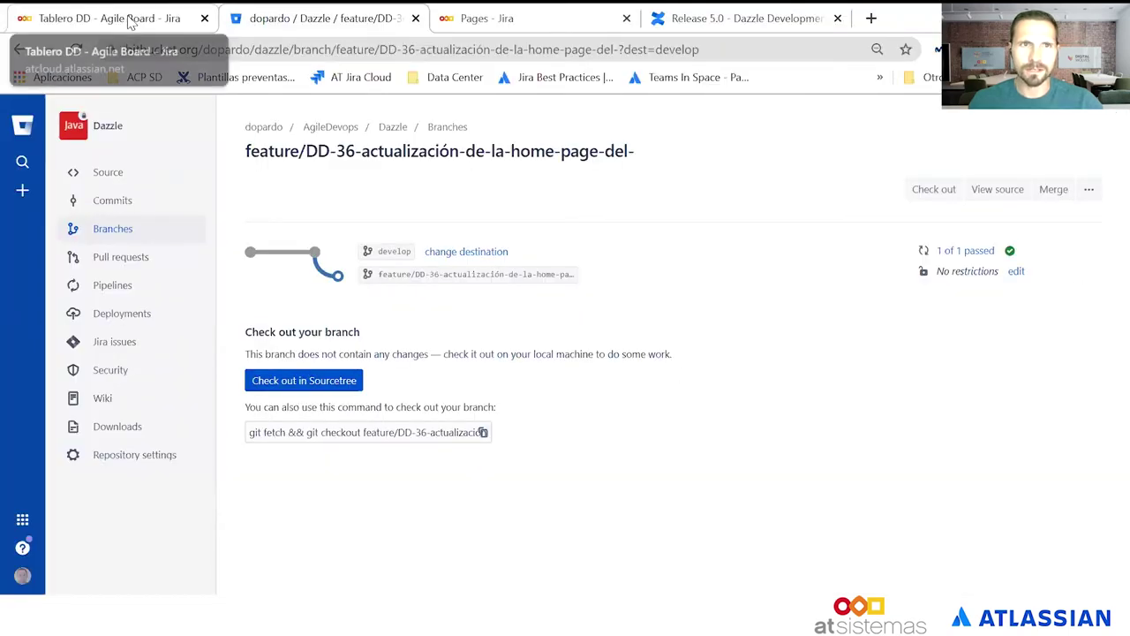
{"action": "left_click", "coordinate": [132, 21]}
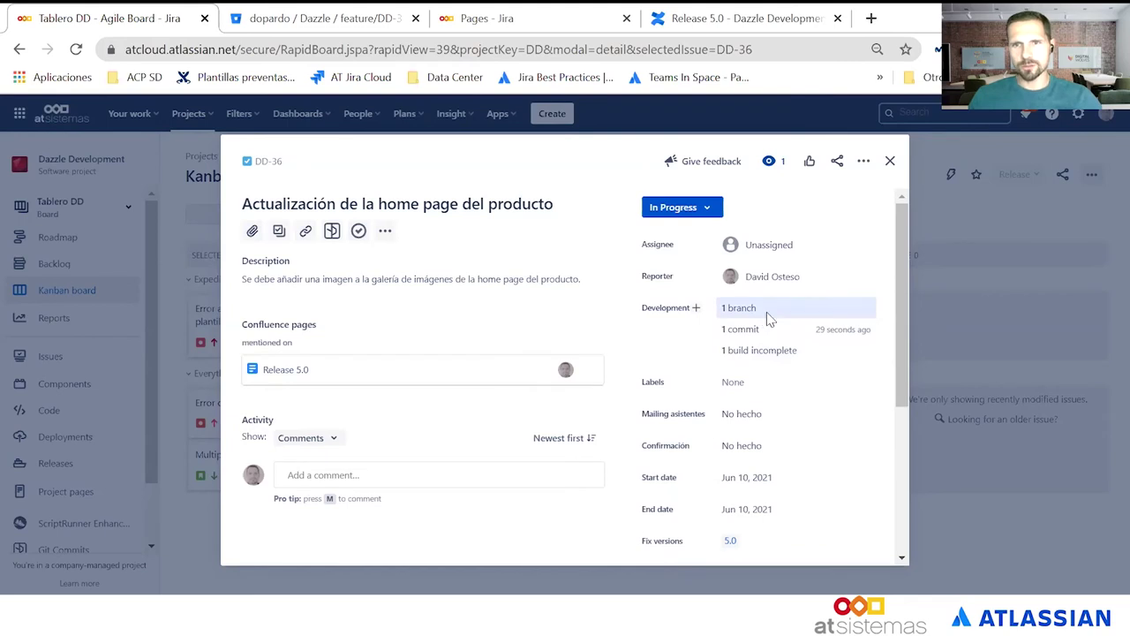
{"action": "left_click", "coordinate": [767, 318]}
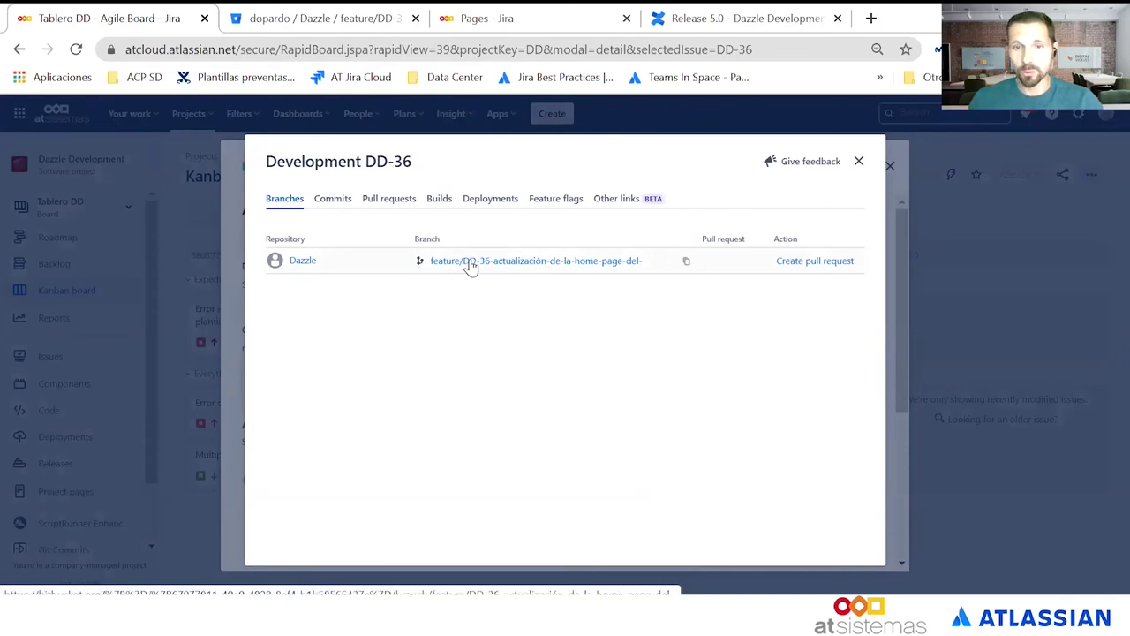
{"action": "left_click", "coordinate": [323, 203]}
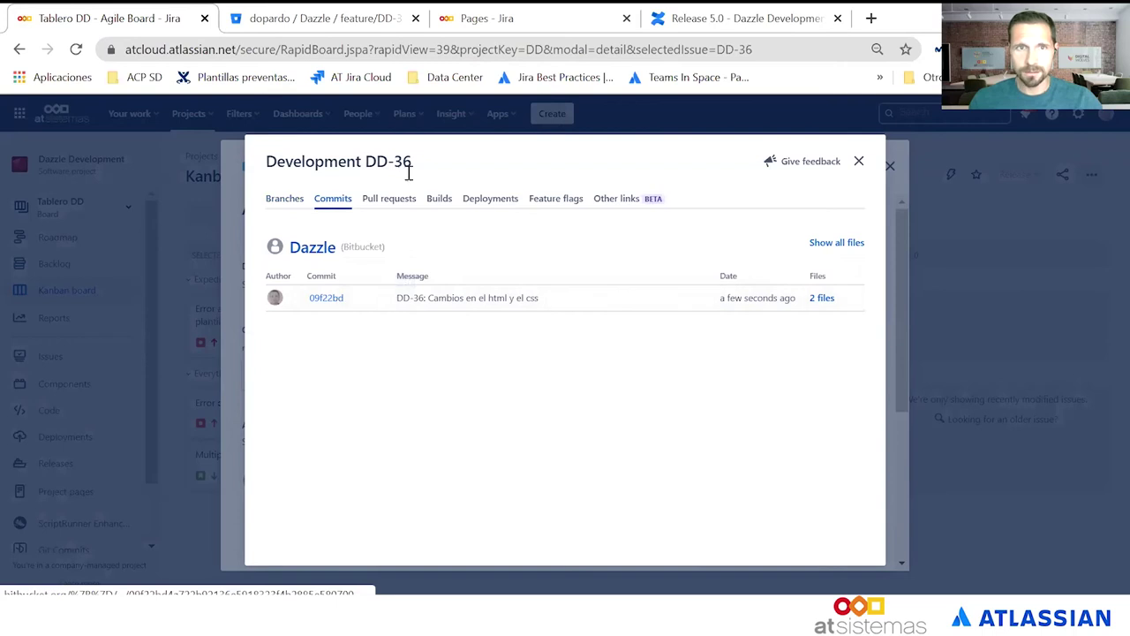
{"action": "left_click", "coordinate": [441, 205]}
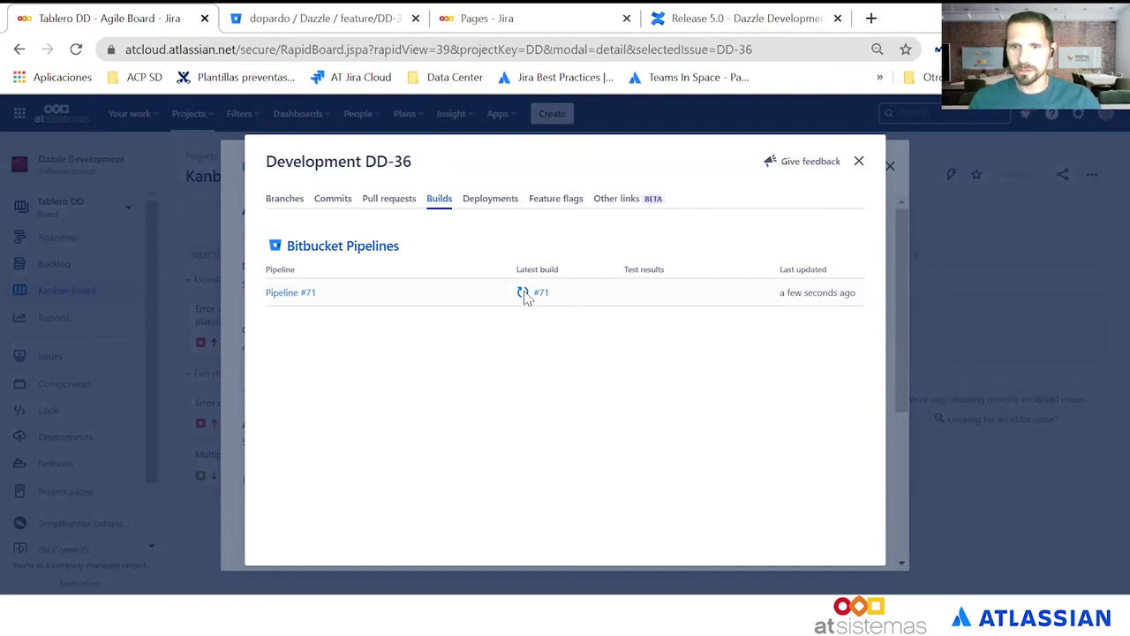
Open Pipeline #71 in Bitbucket from the DD-36 builds, inspect its stages, and return to the Jira issue.
{"action": "left_click", "coordinate": [283, 298]}
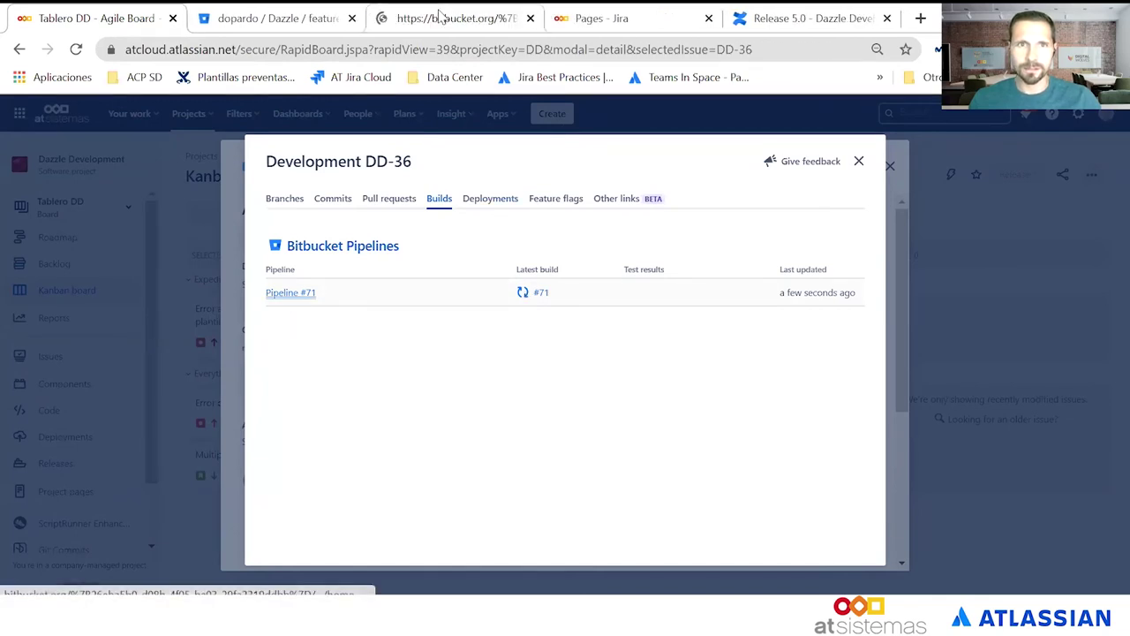
{"action": "left_click", "coordinate": [402, 22]}
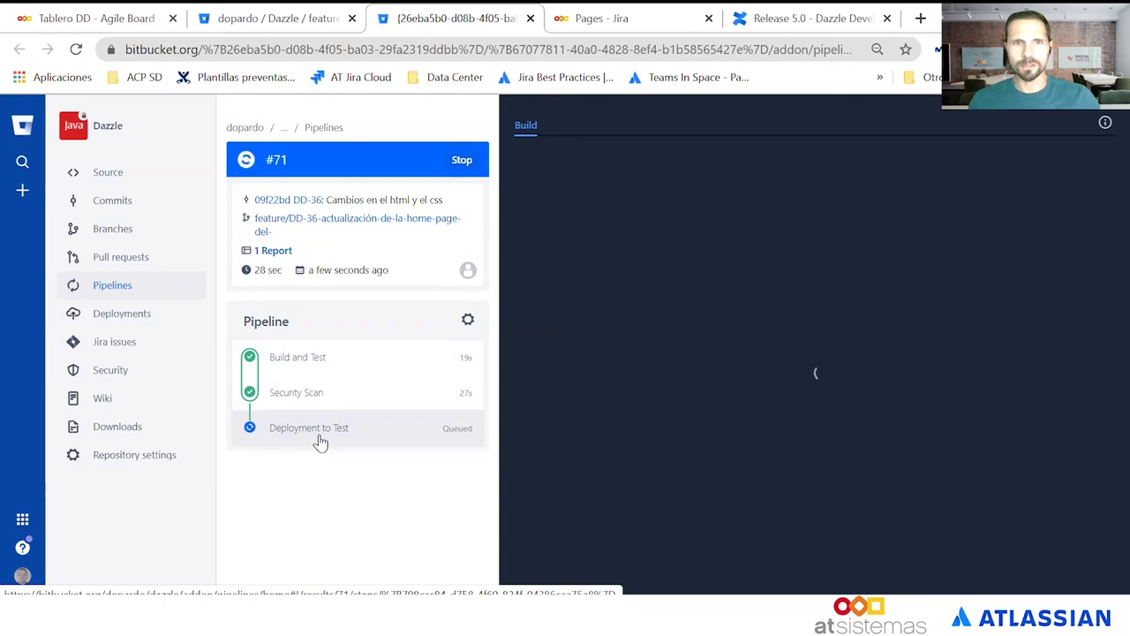
{"action": "left_click", "coordinate": [104, 19]}
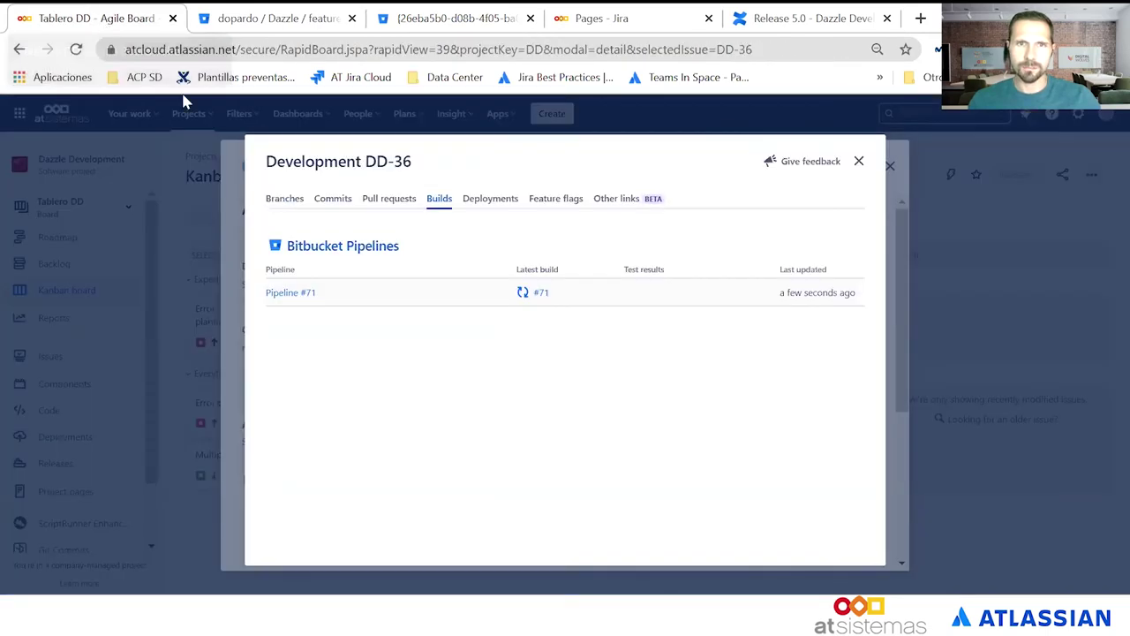
Start a new Bitbucket pull request from the pull request section of DD-36's development details in Jira.
{"action": "left_click", "coordinate": [858, 163]}
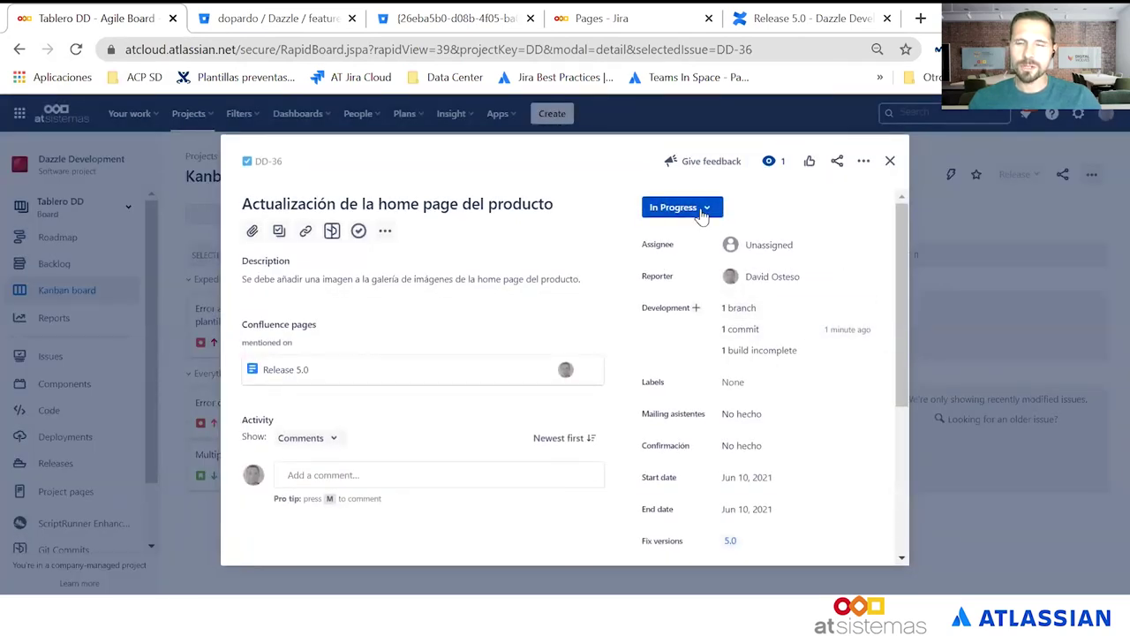
{"action": "left_click", "coordinate": [770, 309]}
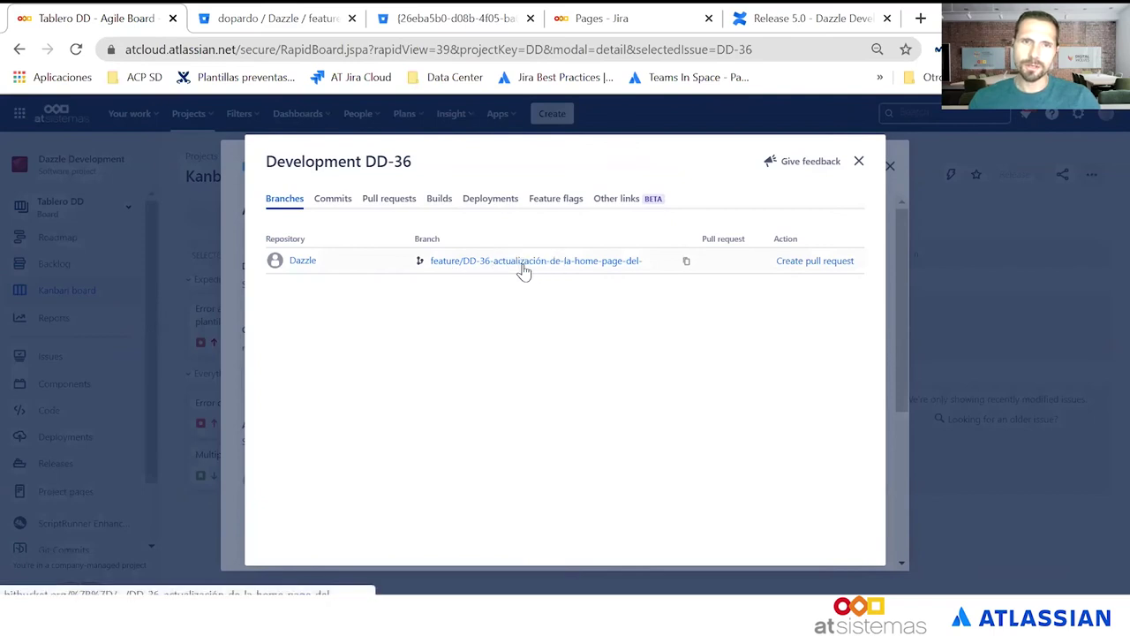
{"action": "left_click", "coordinate": [386, 204]}
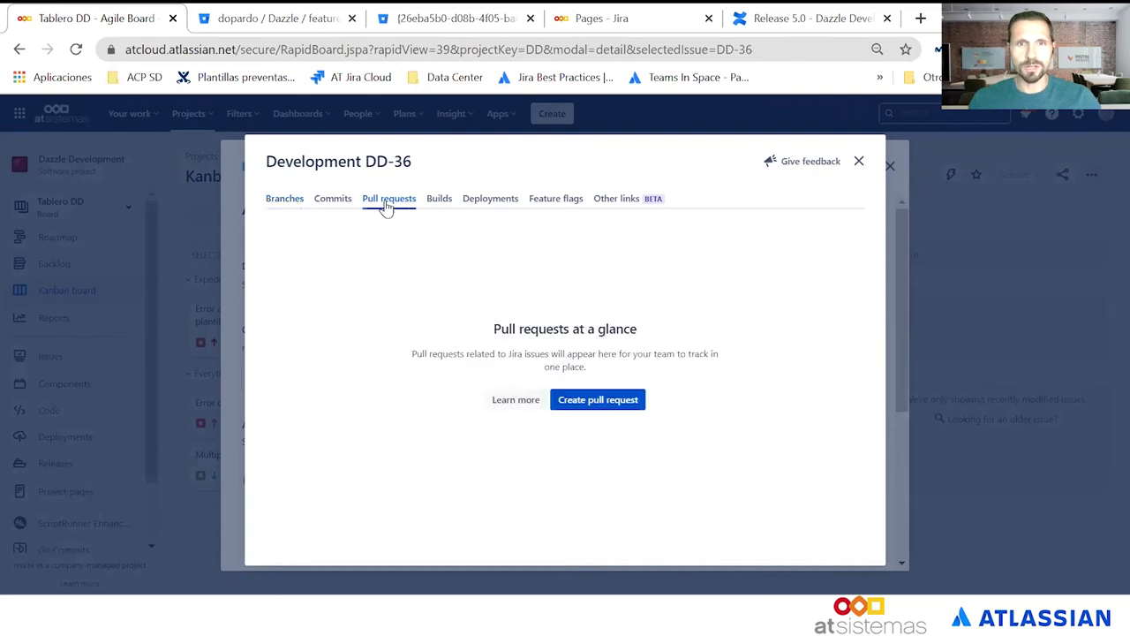
{"action": "left_click", "coordinate": [597, 491]}
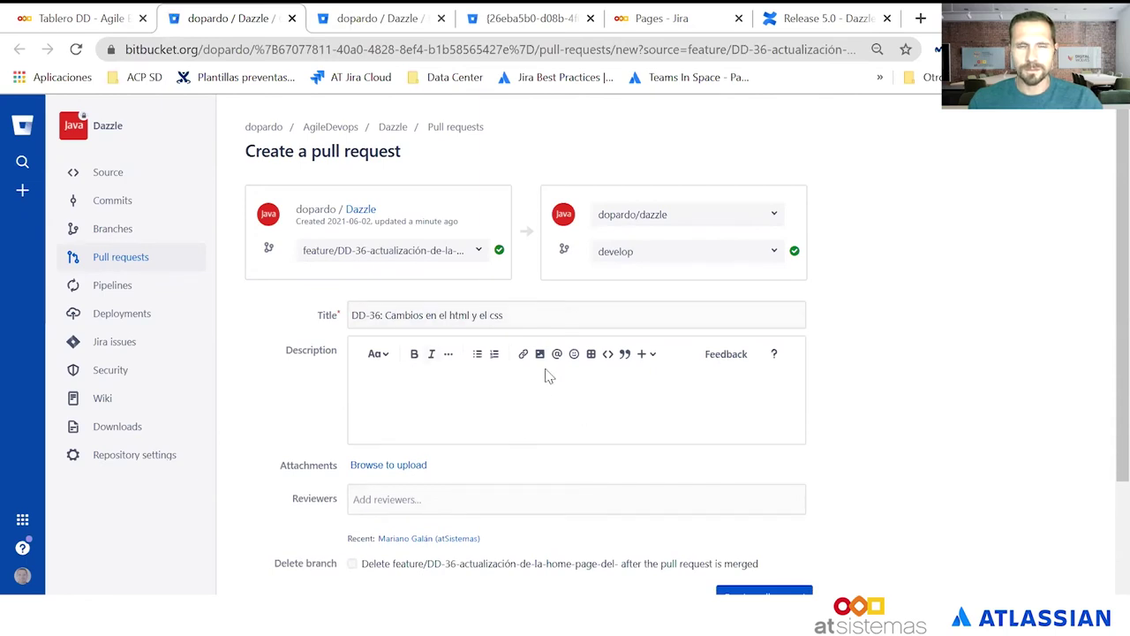
Add the suggested reviewer and create the pull request from the DD-36 feature branch into develop.
{"action": "scroll", "coordinate": [545, 375], "scroll_direction": "down", "scroll_amount": 3}
{"action": "scroll", "coordinate": [629, 382], "scroll_direction": "up", "scroll_amount": 3}
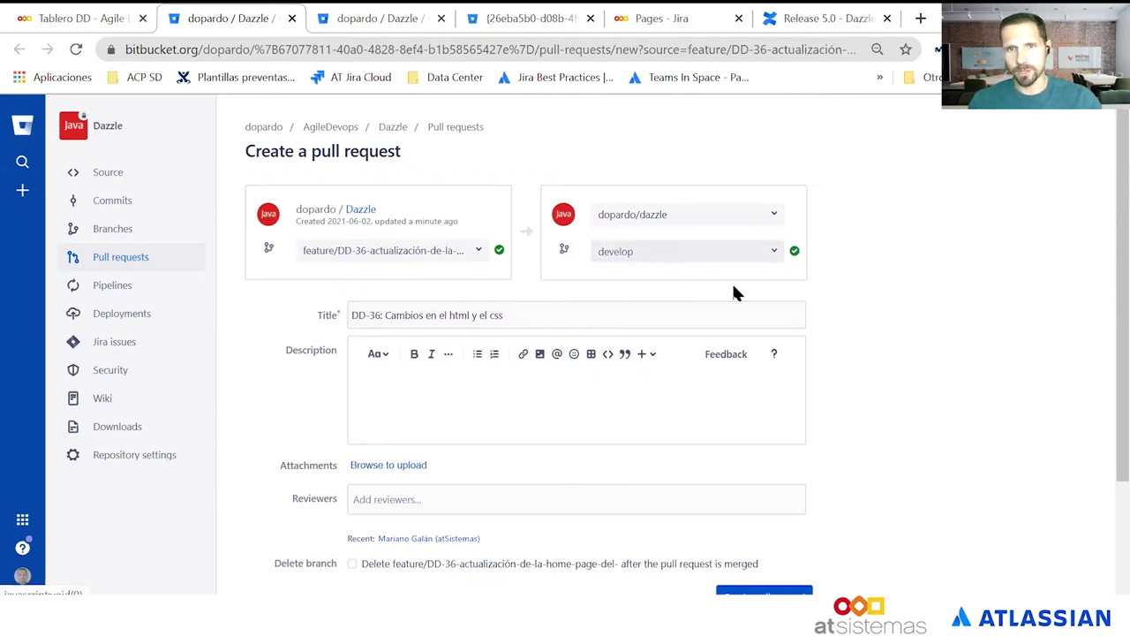
{"action": "scroll", "coordinate": [436, 392], "scroll_direction": "down", "scroll_amount": 2}
{"action": "left_click", "coordinate": [446, 358]}
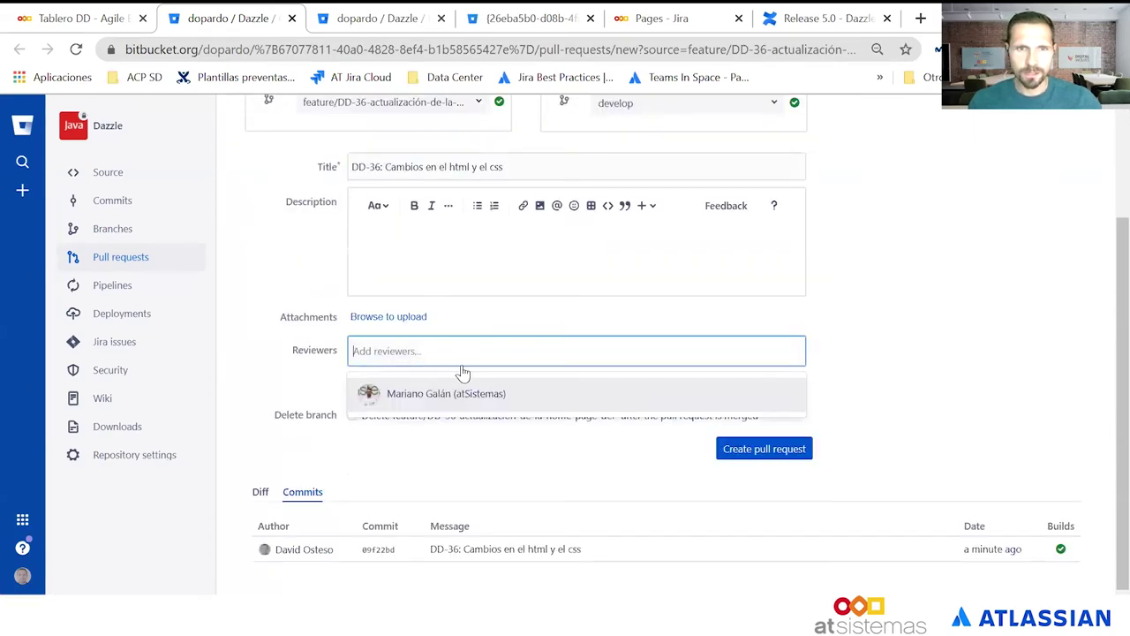
{"action": "left_click", "coordinate": [431, 396]}
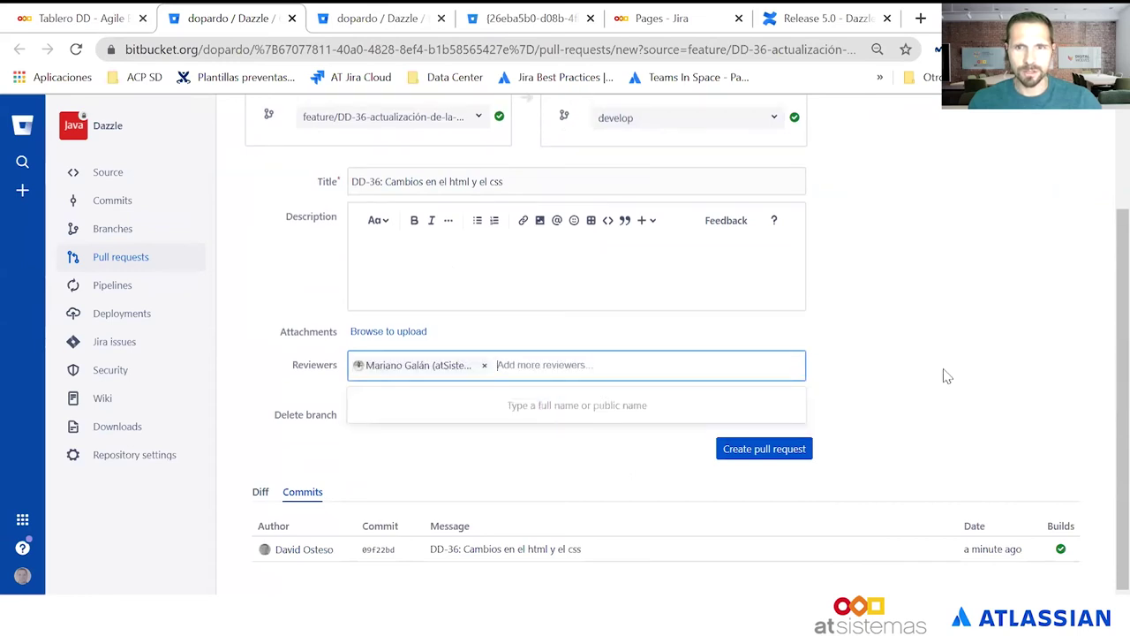
{"action": "left_click", "coordinate": [750, 478]}
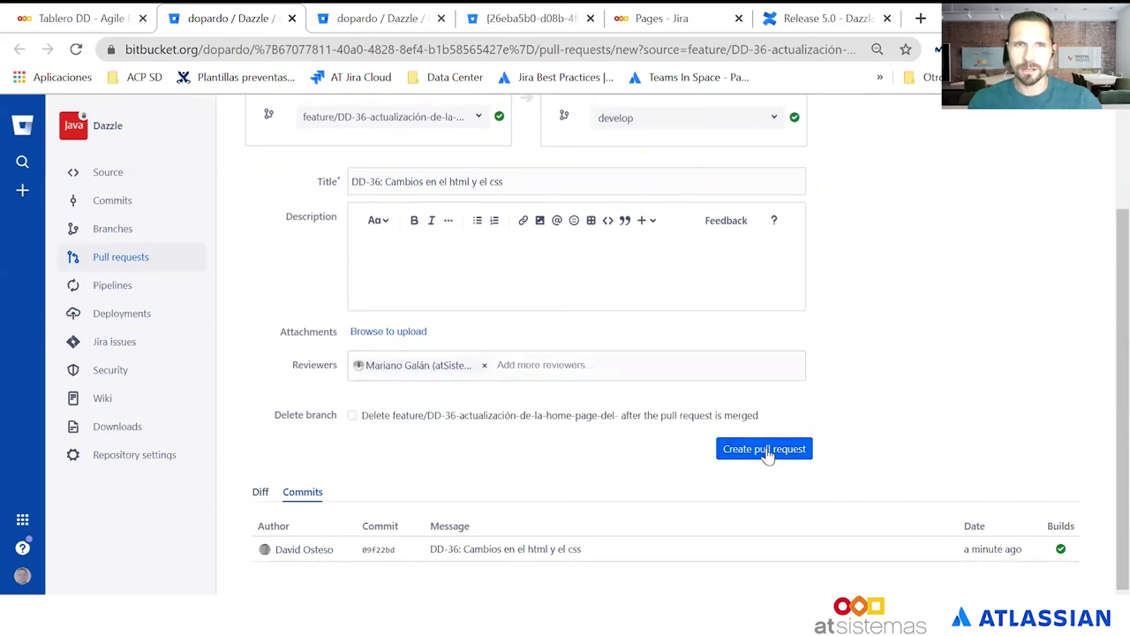
{"action": "left_click", "coordinate": [766, 452]}
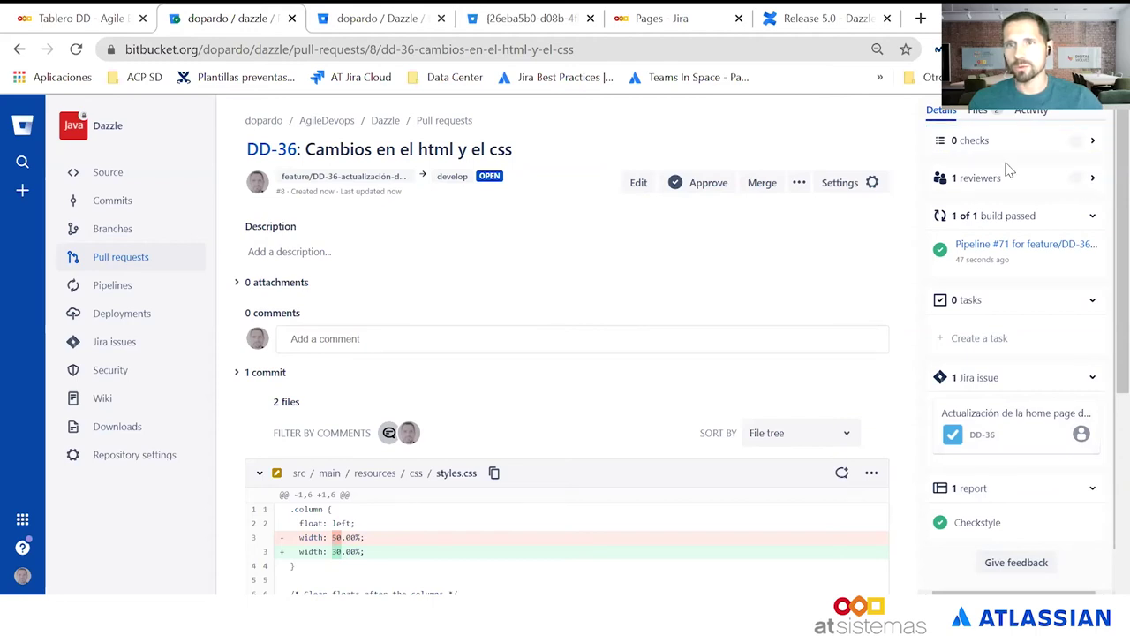
Examine the pull request's reviewers, tasks, activity, and the changes in styles.css and support_page.html.
{"action": "left_click", "coordinate": [1093, 180]}
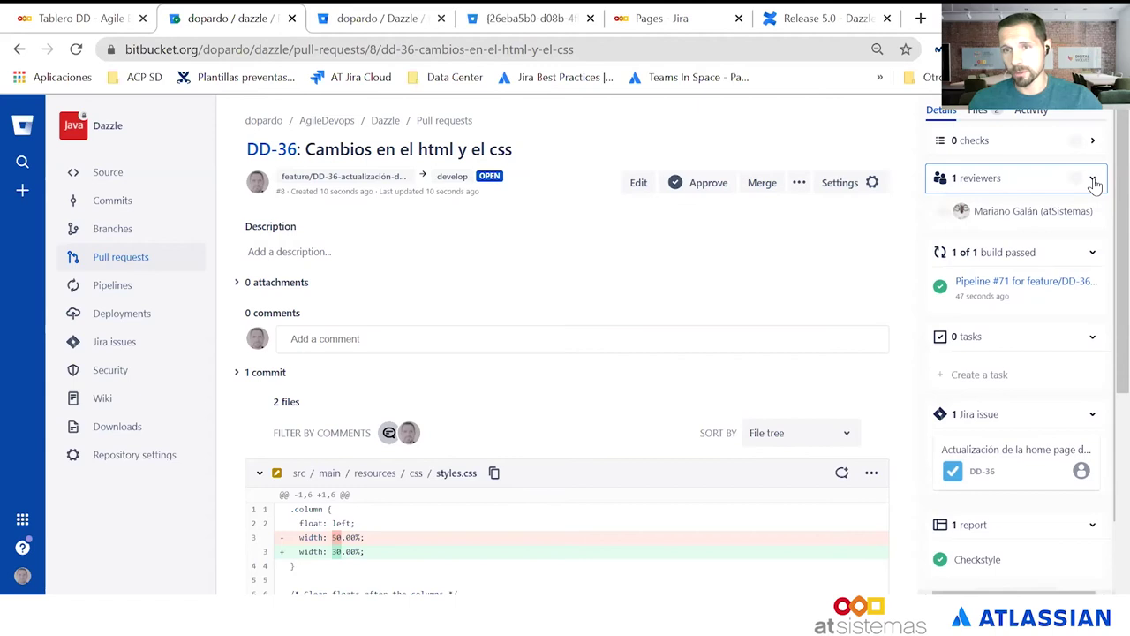
{"action": "left_click", "coordinate": [1093, 181]}
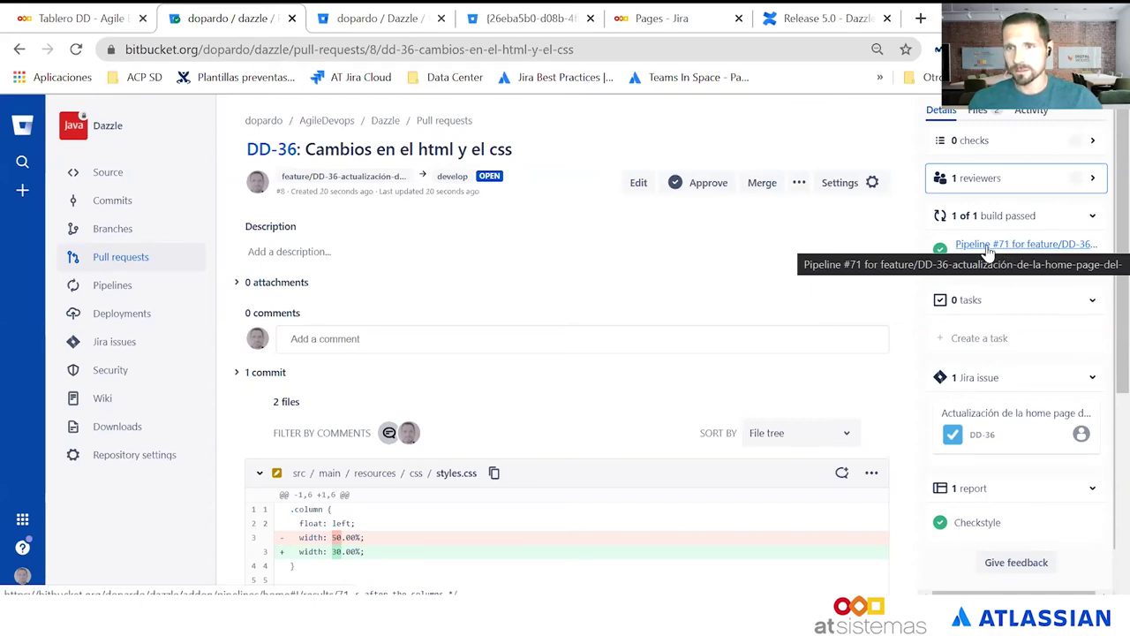
{"action": "left_click", "coordinate": [1092, 303]}
{"action": "left_click", "coordinate": [1093, 303]}
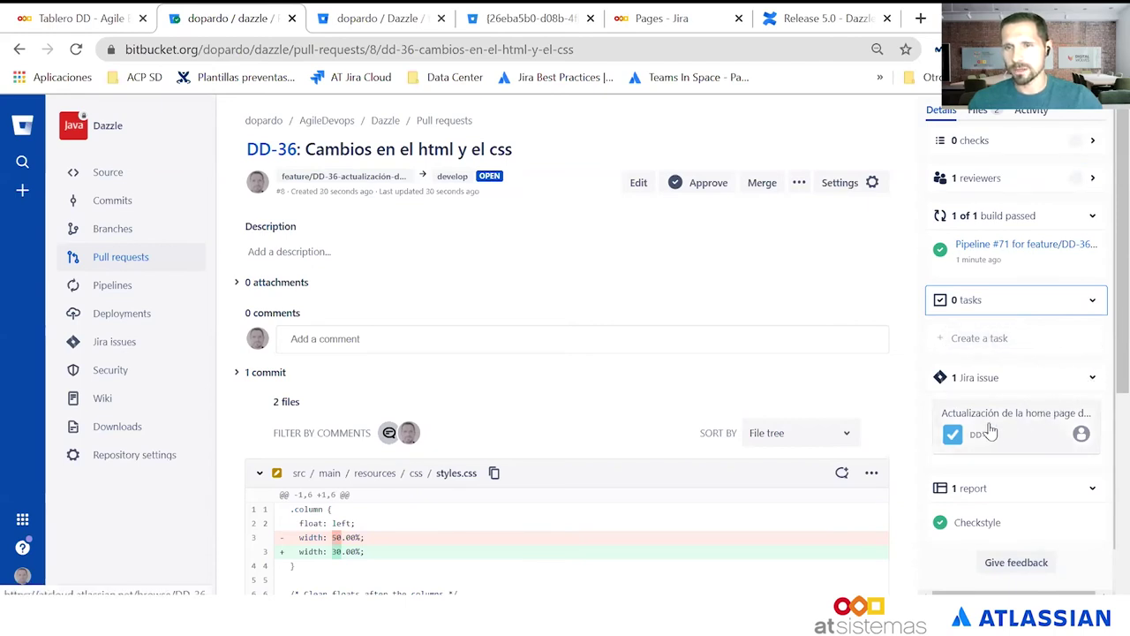
{"action": "left_click", "coordinate": [978, 111]}
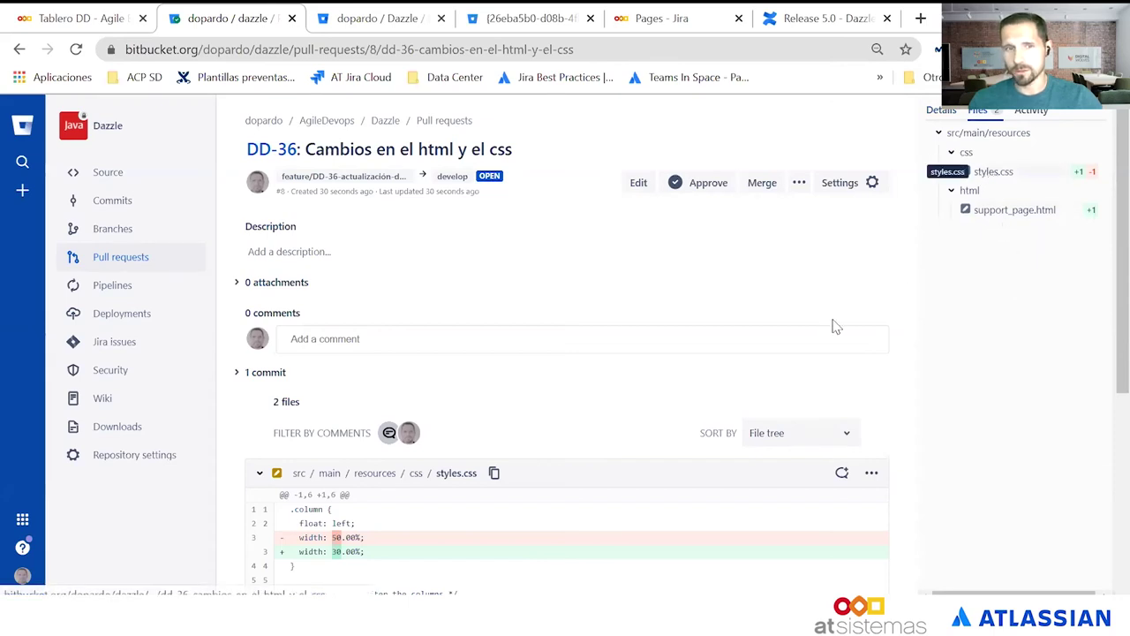
{"action": "scroll", "coordinate": [585, 451], "scroll_direction": "down", "scroll_amount": 1}
{"action": "scroll", "coordinate": [584, 451], "scroll_direction": "down", "scroll_amount": 3}
{"action": "scroll", "coordinate": [530, 330], "scroll_direction": "up", "scroll_amount": 2}
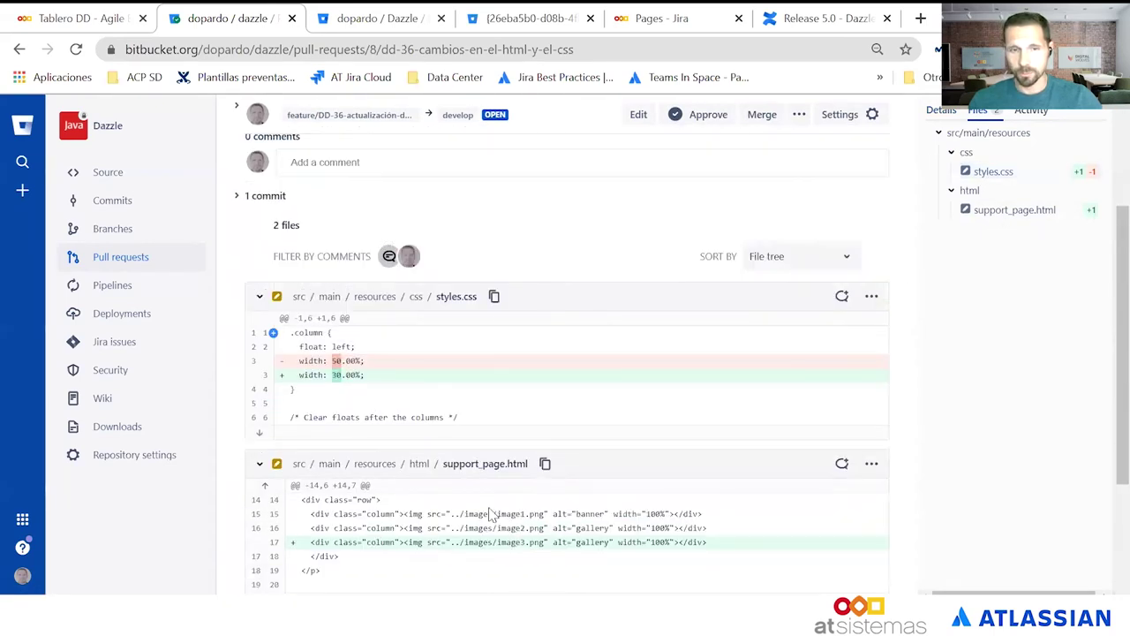
{"action": "scroll", "coordinate": [494, 495], "scroll_direction": "up", "scroll_amount": 2}
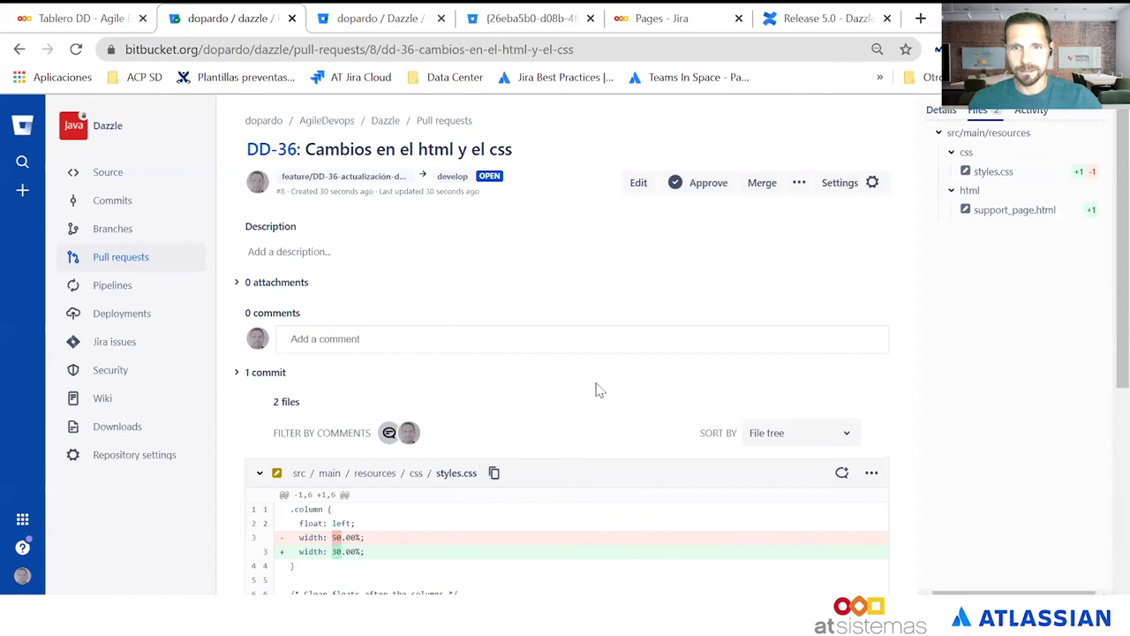
{"action": "left_click", "coordinate": [940, 111]}
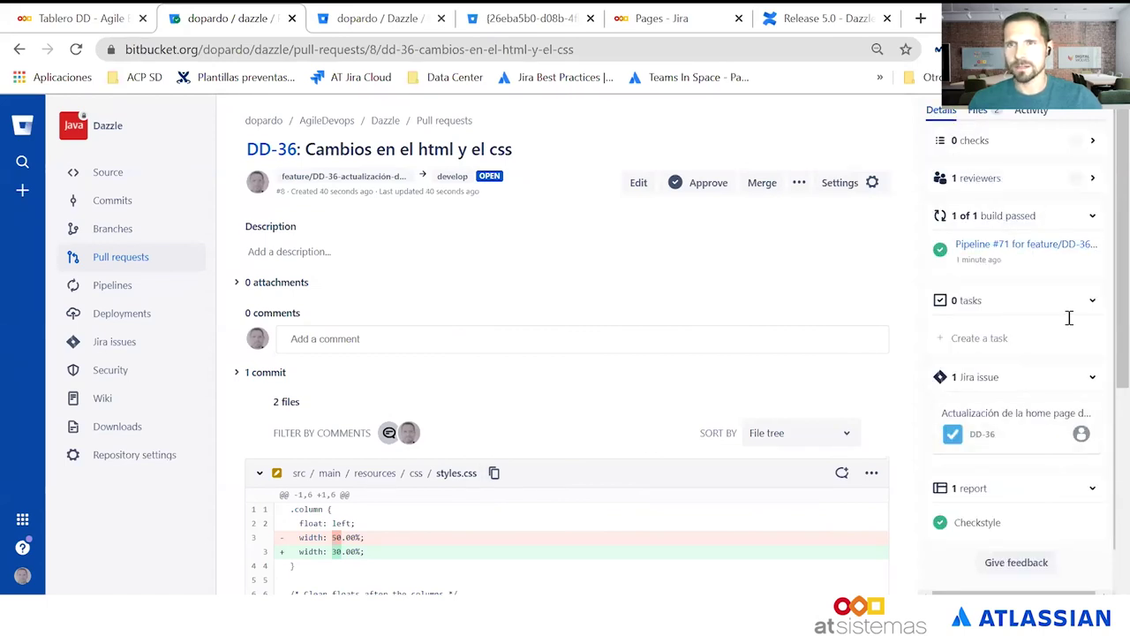
{"action": "left_click", "coordinate": [1030, 111]}
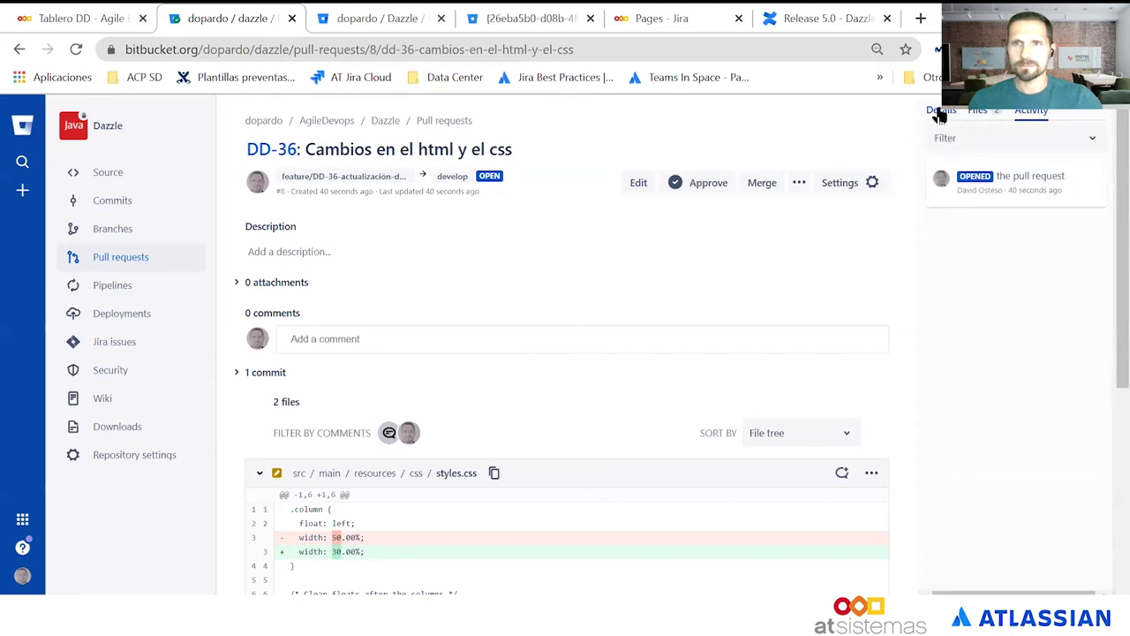
Approve the DD-36 pull request and return to the Jira Kanban board, closing the issue's details.
{"action": "left_click", "coordinate": [704, 186]}
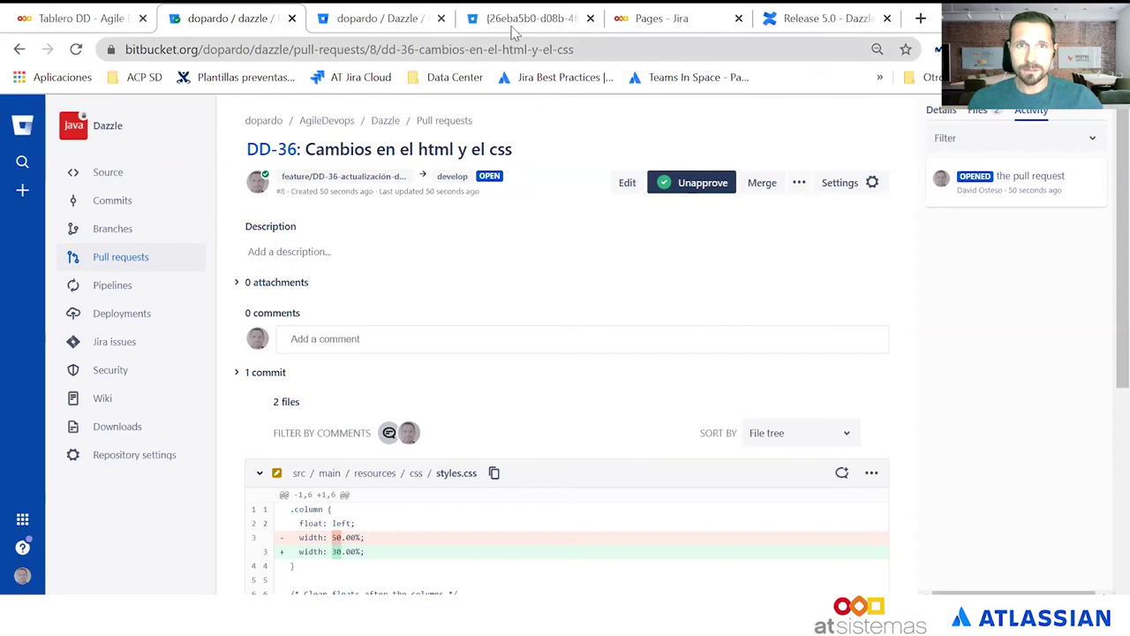
{"action": "left_click", "coordinate": [74, 20]}
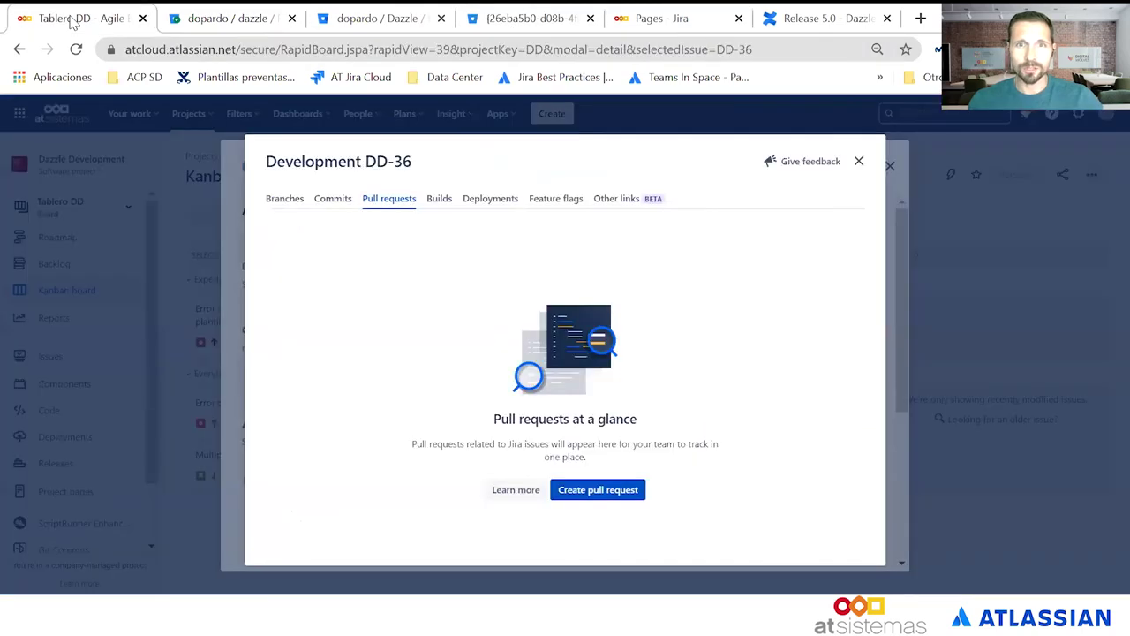
{"action": "left_click", "coordinate": [858, 161]}
{"action": "left_click", "coordinate": [889, 173]}
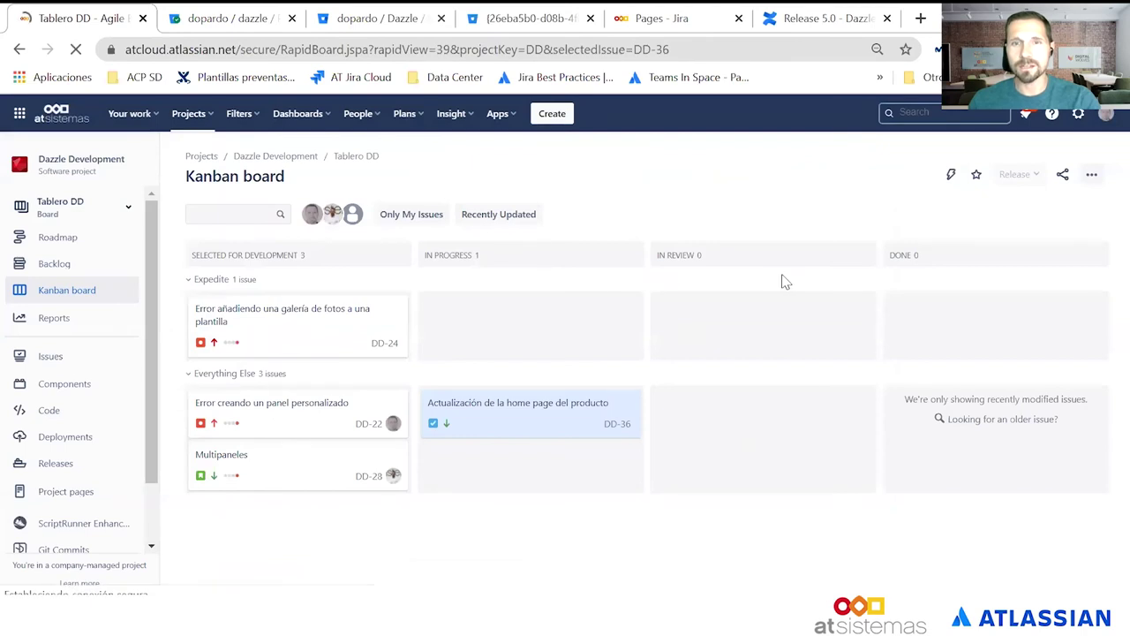